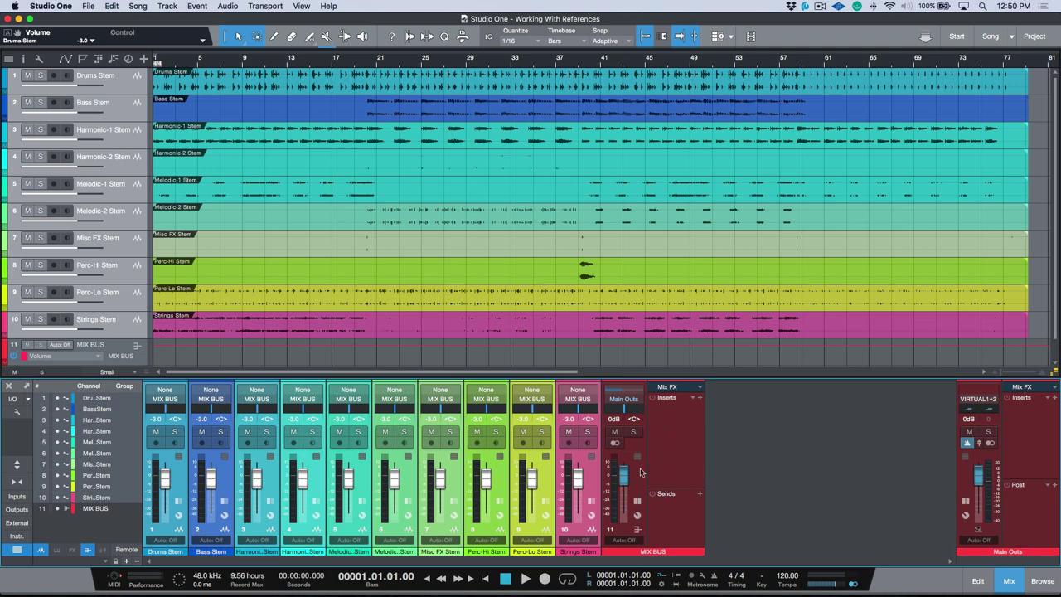
- Select the MIX BUS channel and check the Solo follows Selection setting in the arrangement options
click(641, 479)
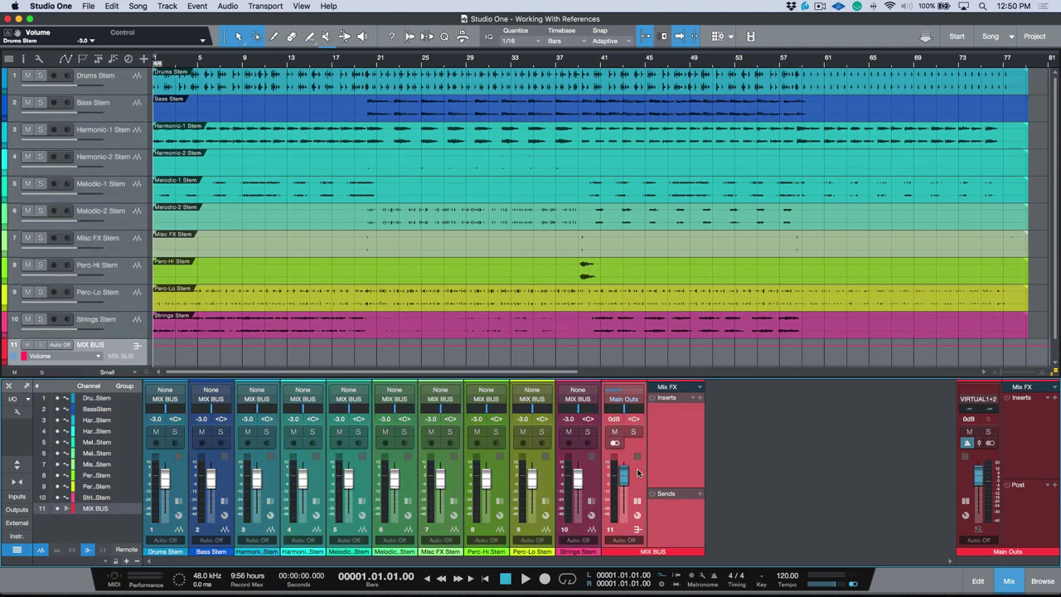
click(39, 60)
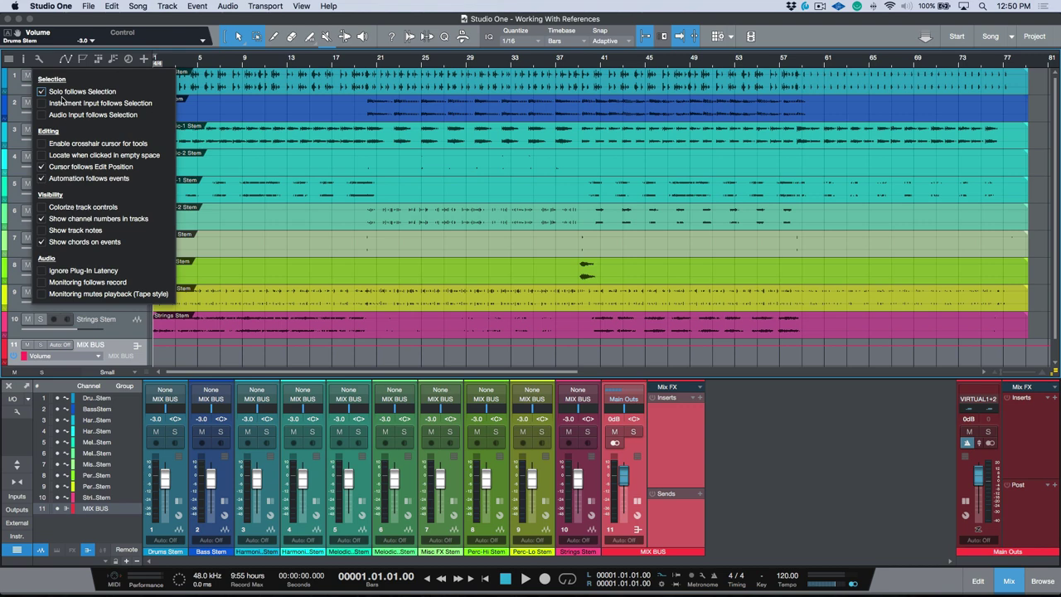
click(844, 480)
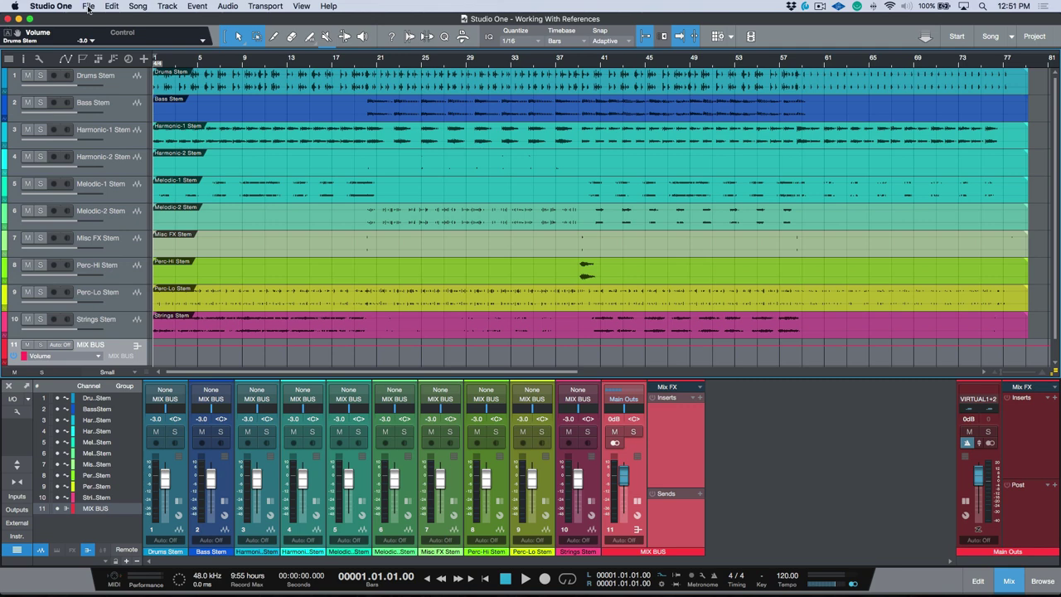
- Choose 13am Mix Template-Updated.song from the 13am Mix Template folder as the source for importing song data
key(super+o)
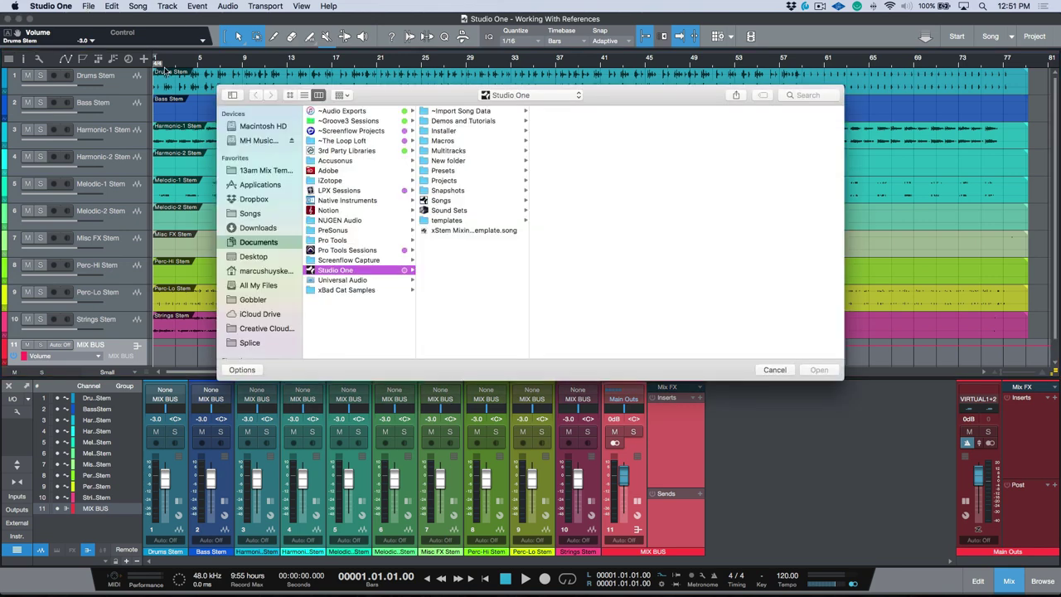
click(258, 170)
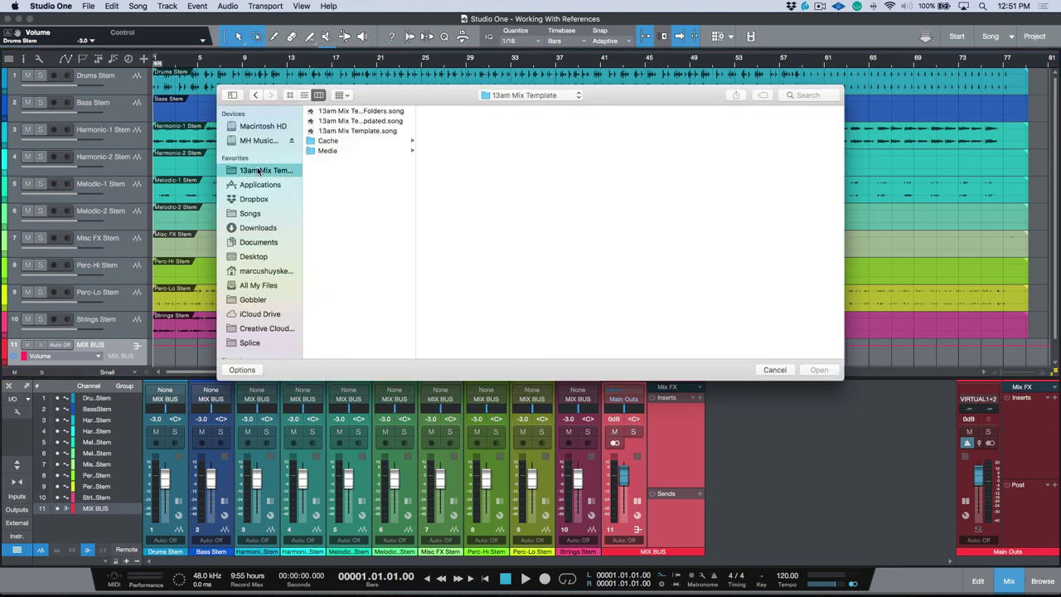
click(386, 121)
click(819, 370)
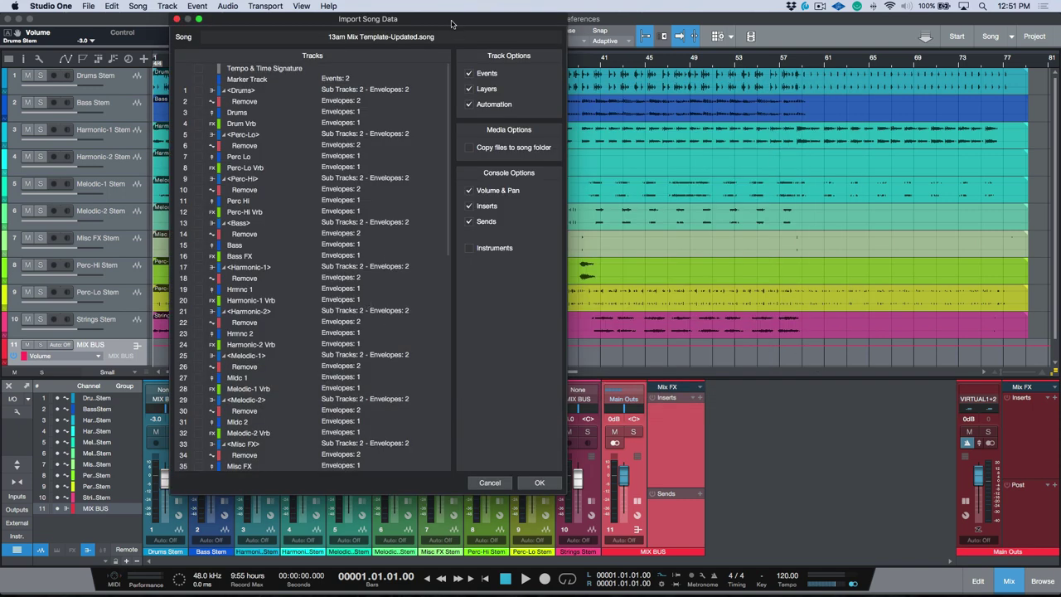
- Import the Ref Trk1, Ref Trk2 and Ref Trk3 tracks from the template song into the current song
drag(457, 24, 617, 24)
scroll(473, 233, down, 10)
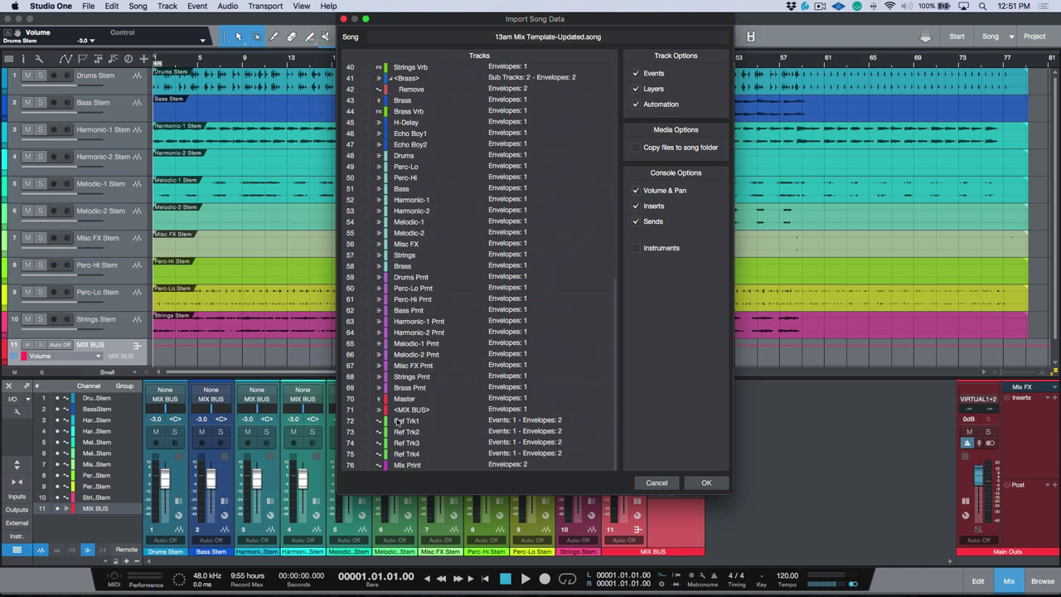
click(369, 423)
click(369, 432)
click(369, 442)
click(706, 482)
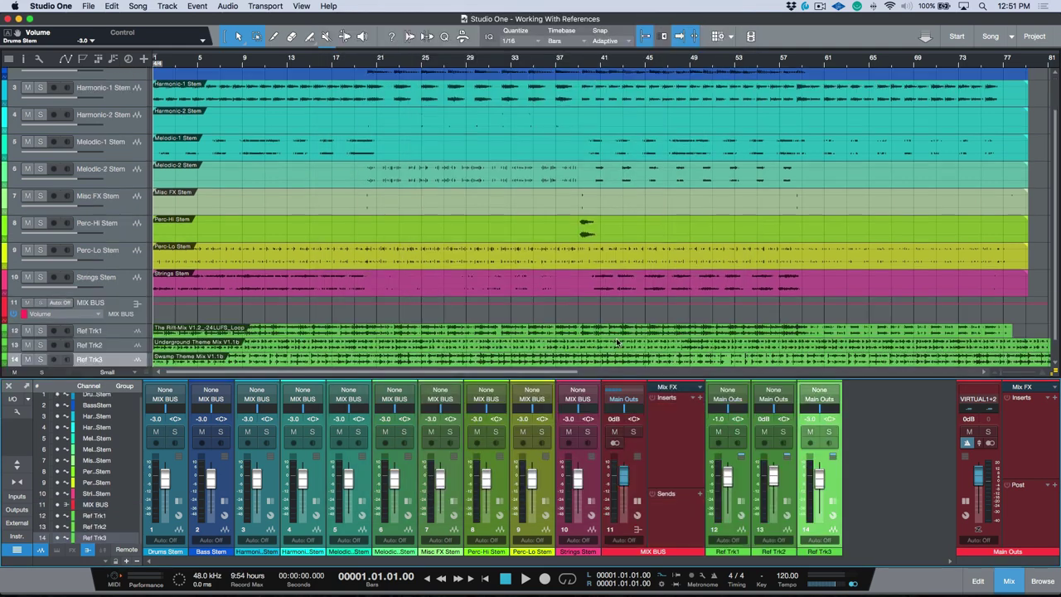
- Fit the whole arrangement in view and inspect the Ref Trk1, Ref Trk2 and Ref Trk3 console channels
key(z)
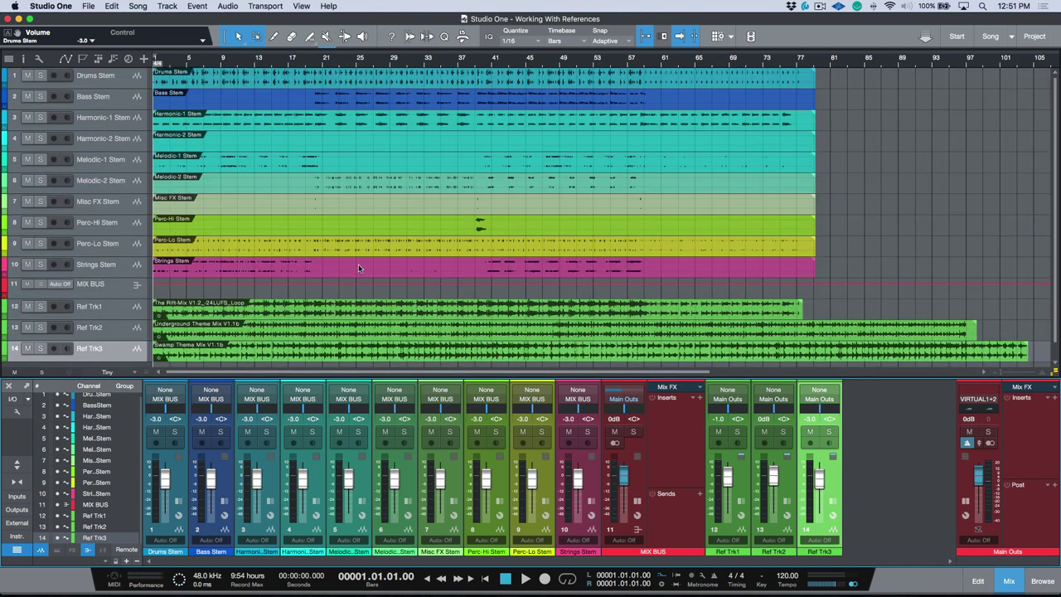
click(742, 484)
click(788, 479)
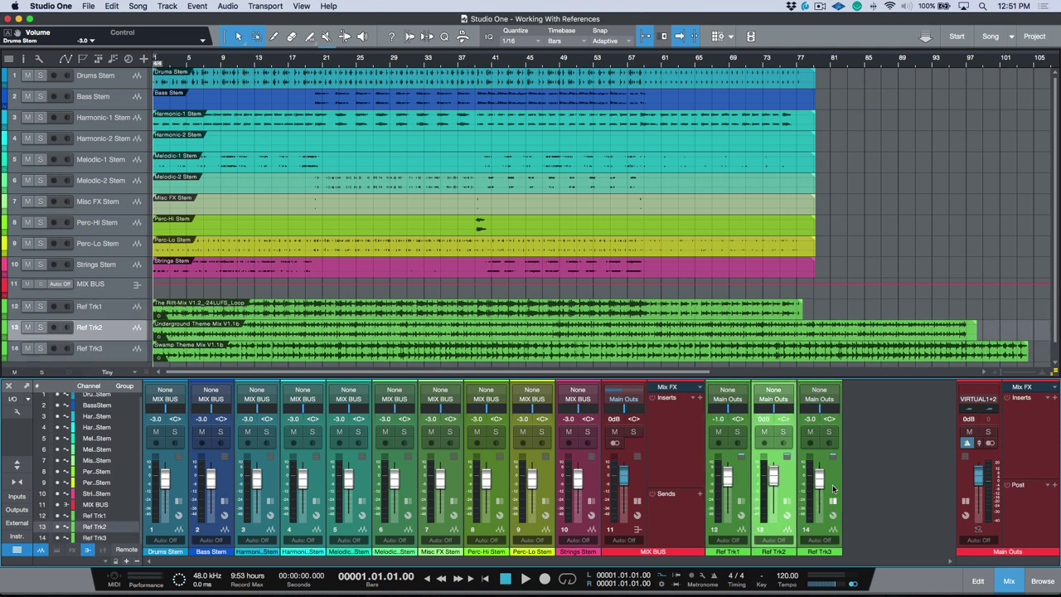
click(834, 489)
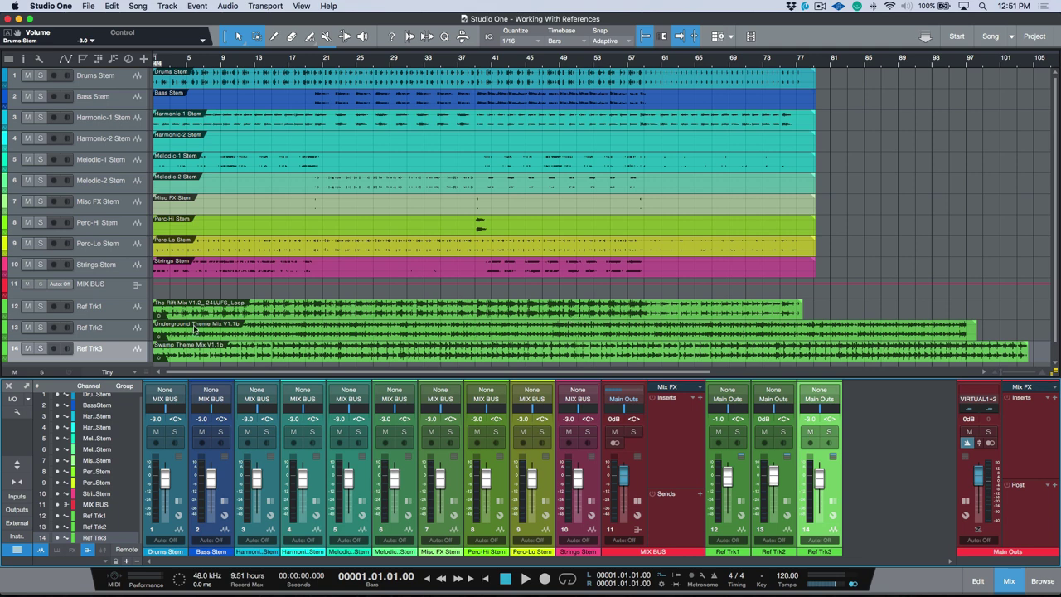
- Audition Ref Trk1 briefly in solo, then unsolo it and remove that track from the visible arrangement and console
click(125, 311)
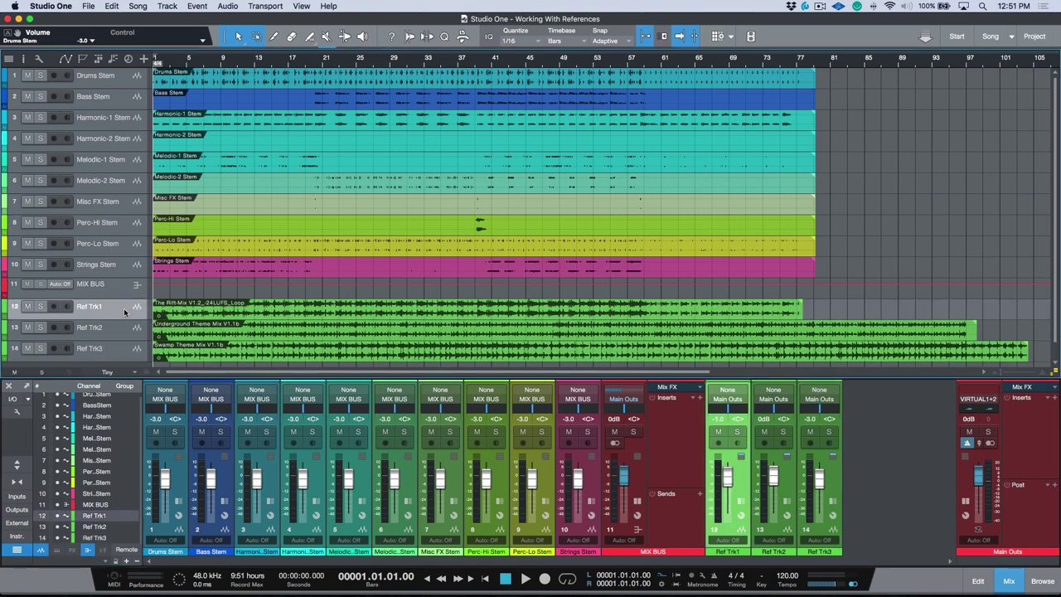
key(s)
key(space)
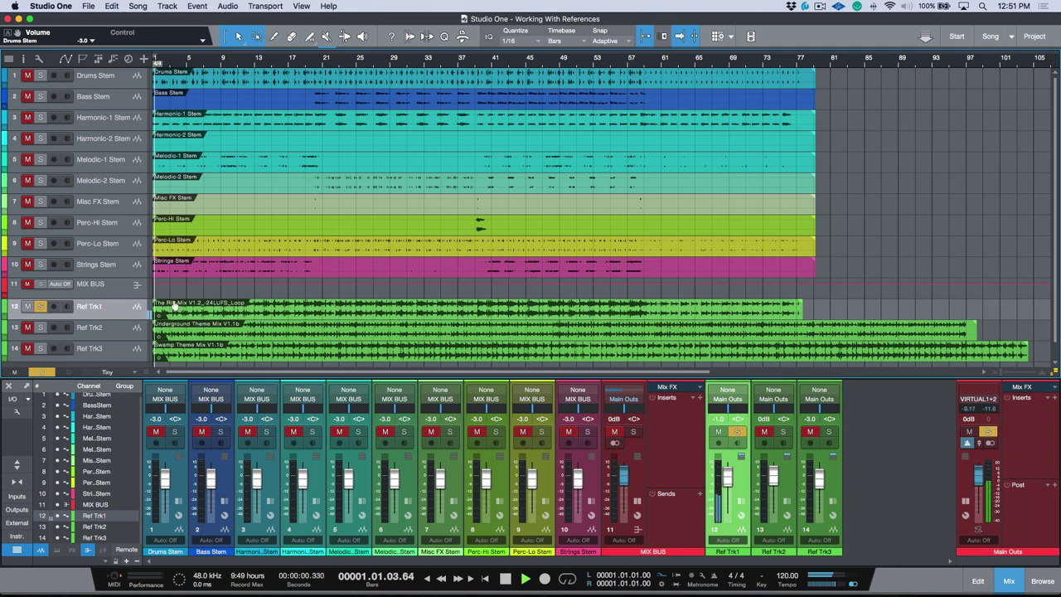
key(space)
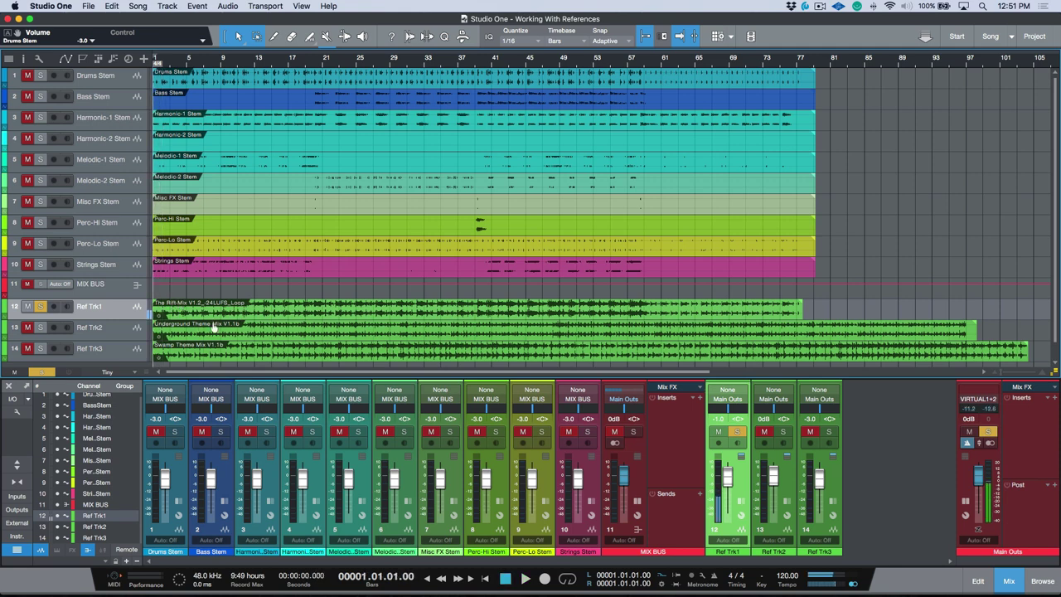
key(s)
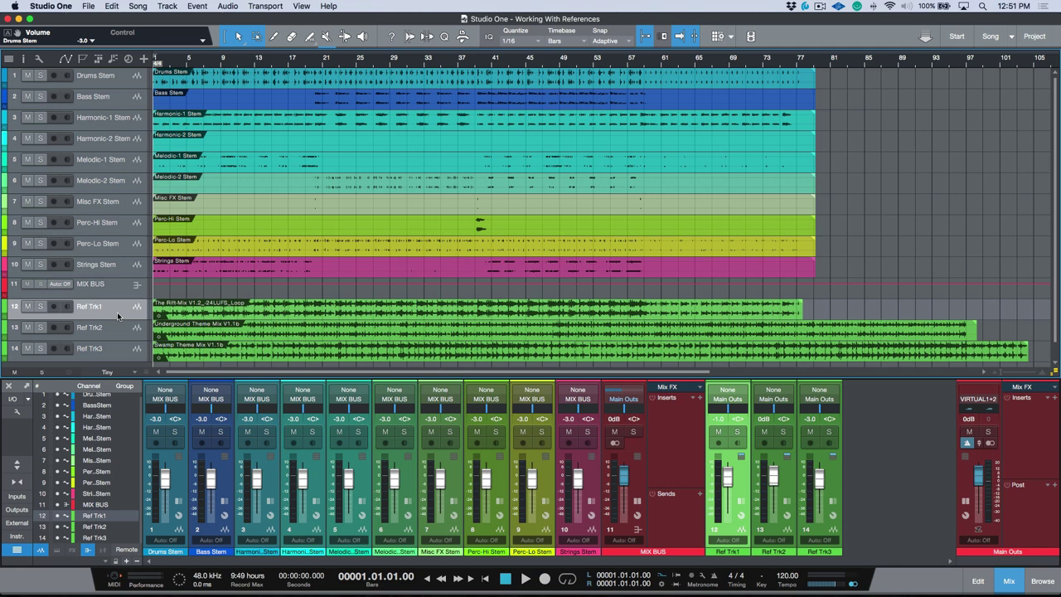
key(Delete)
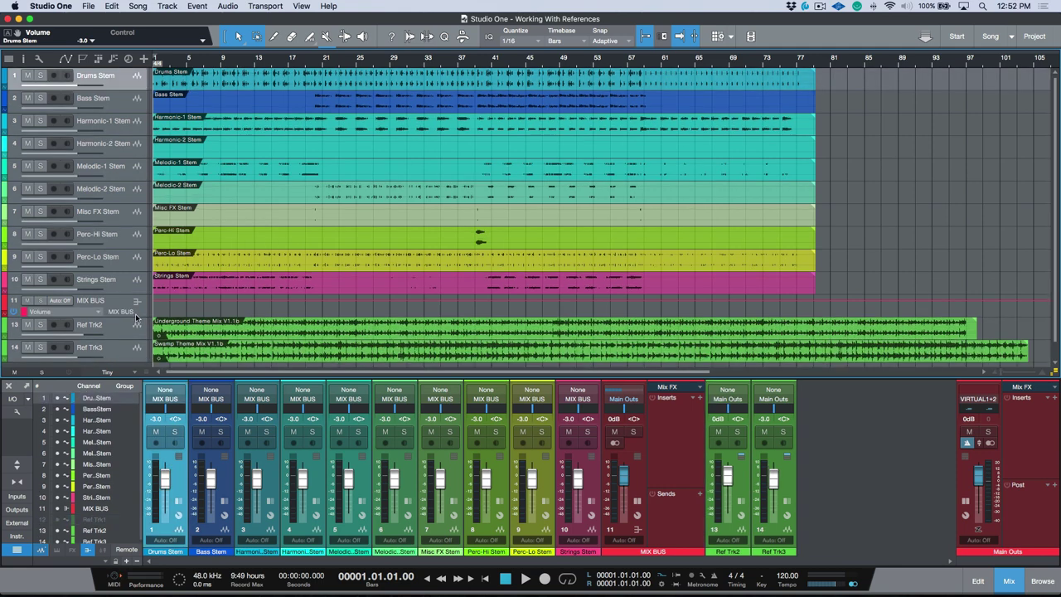
- Solo Ref Trk2, compare it with Ref Trk3 by switching the track selection during playback, then stop and clear the solo
click(116, 330)
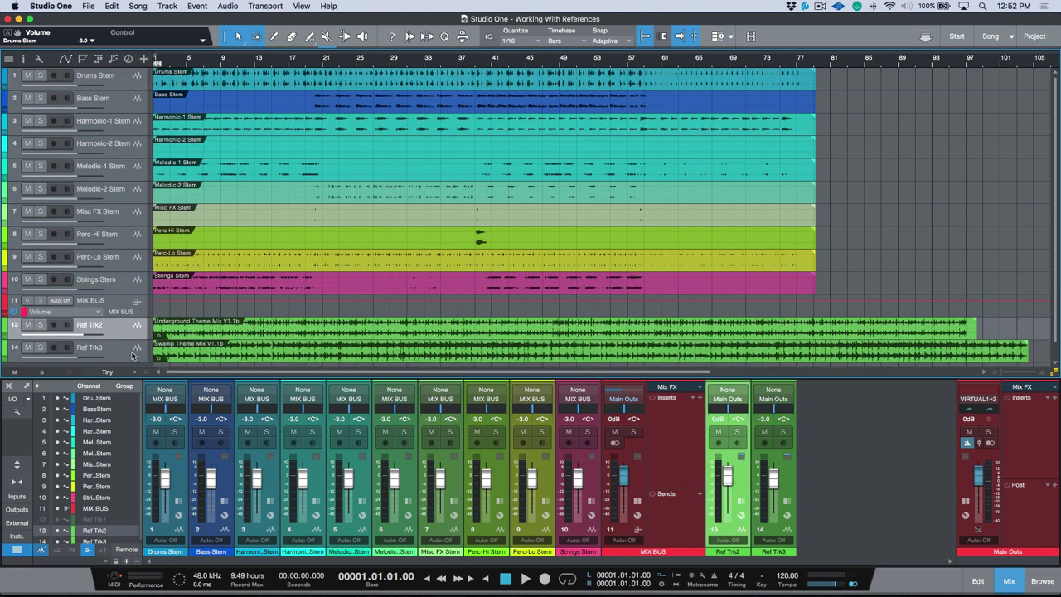
key(s)
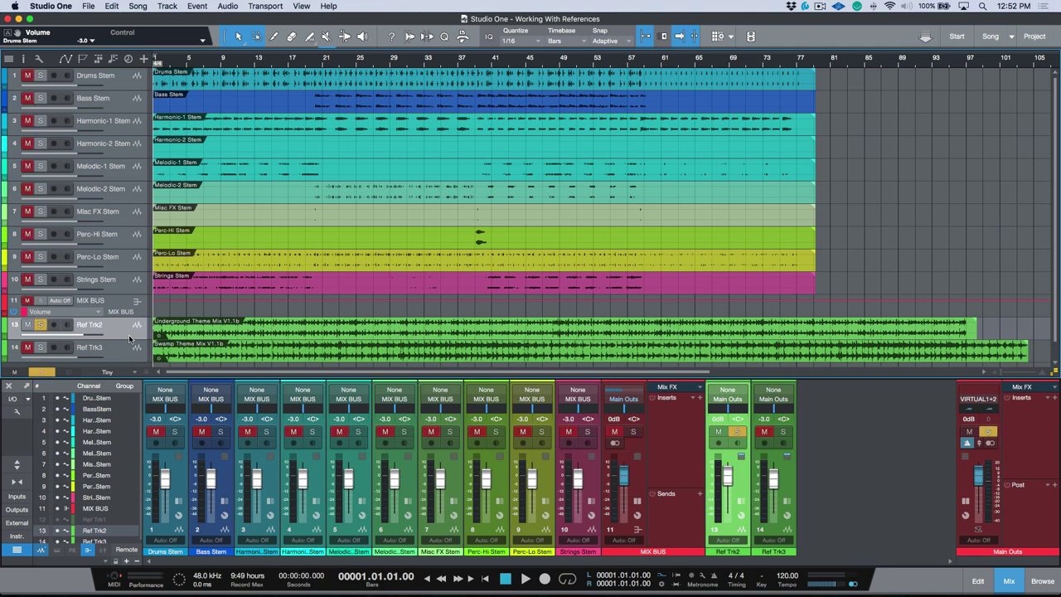
key(space)
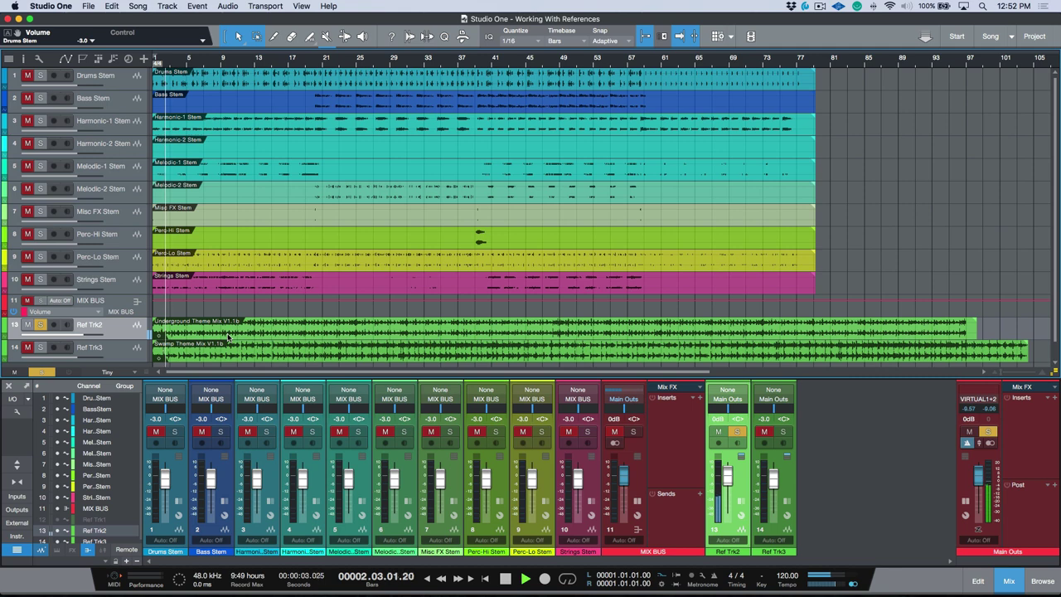
click(125, 355)
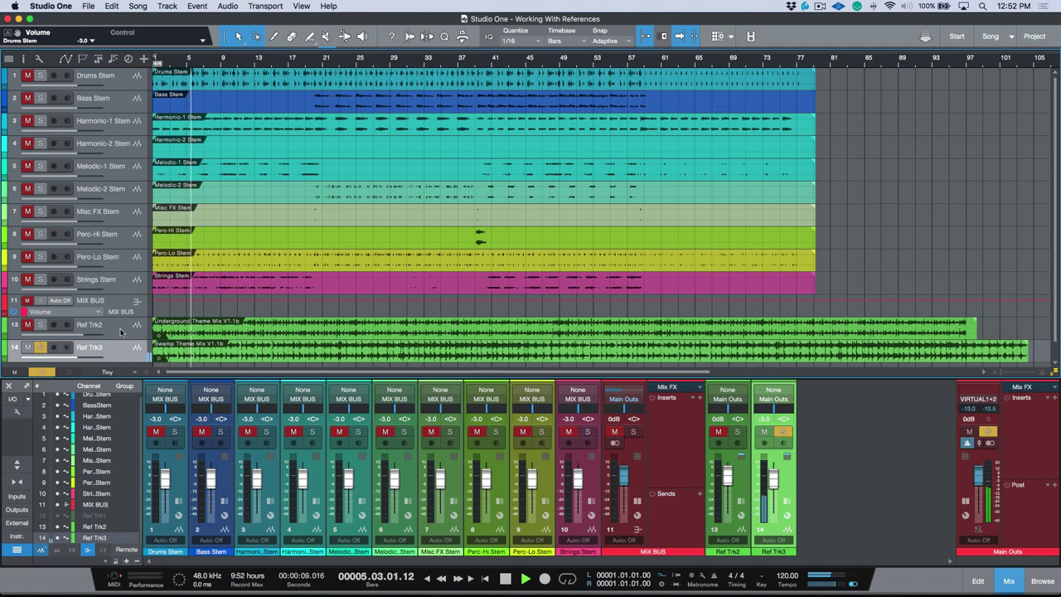
click(120, 332)
click(124, 355)
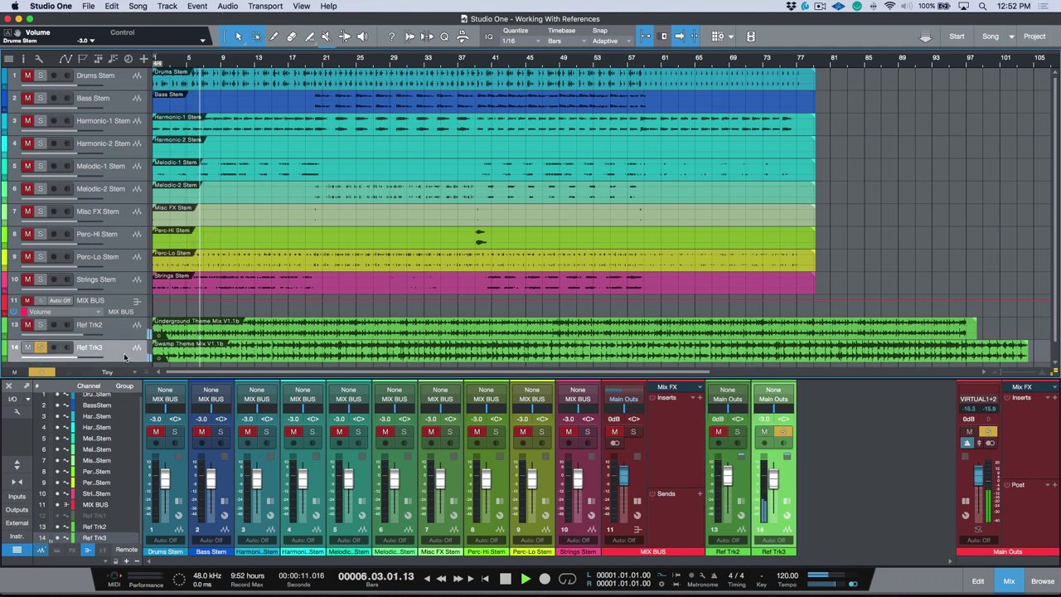
key(space)
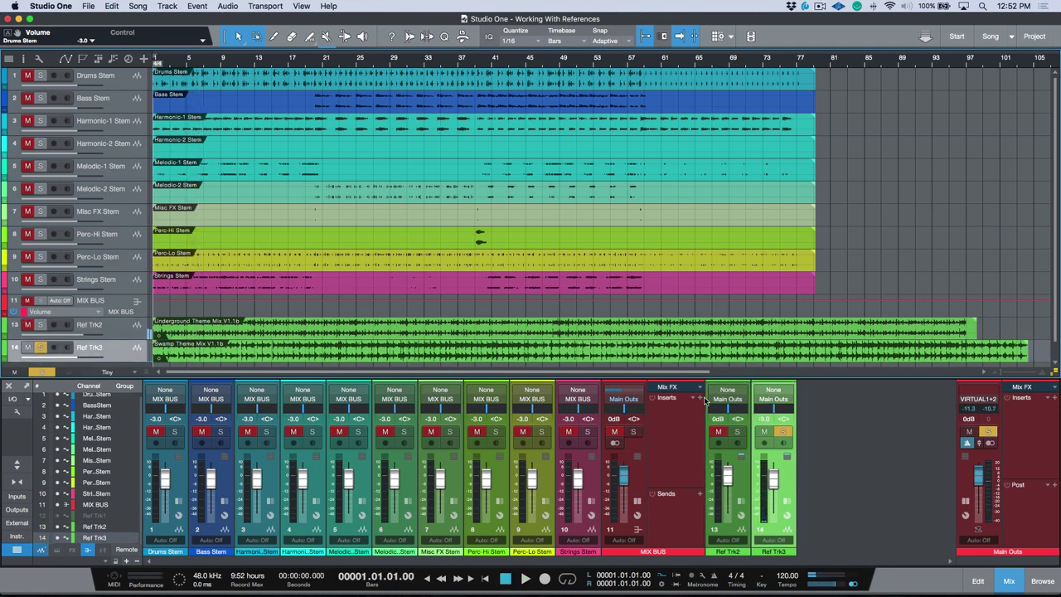
key(shift+s)
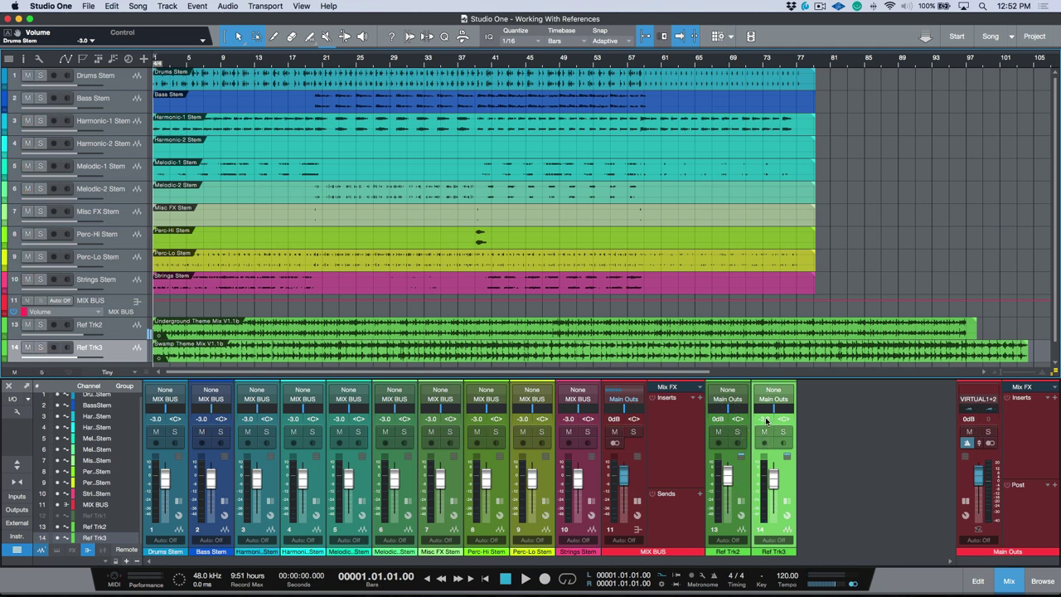
- Expand the Ref Trk2 and Ref Trk3 channels to show their inserts and view the Level Meter on Ref Trk3
click(744, 507)
click(844, 502)
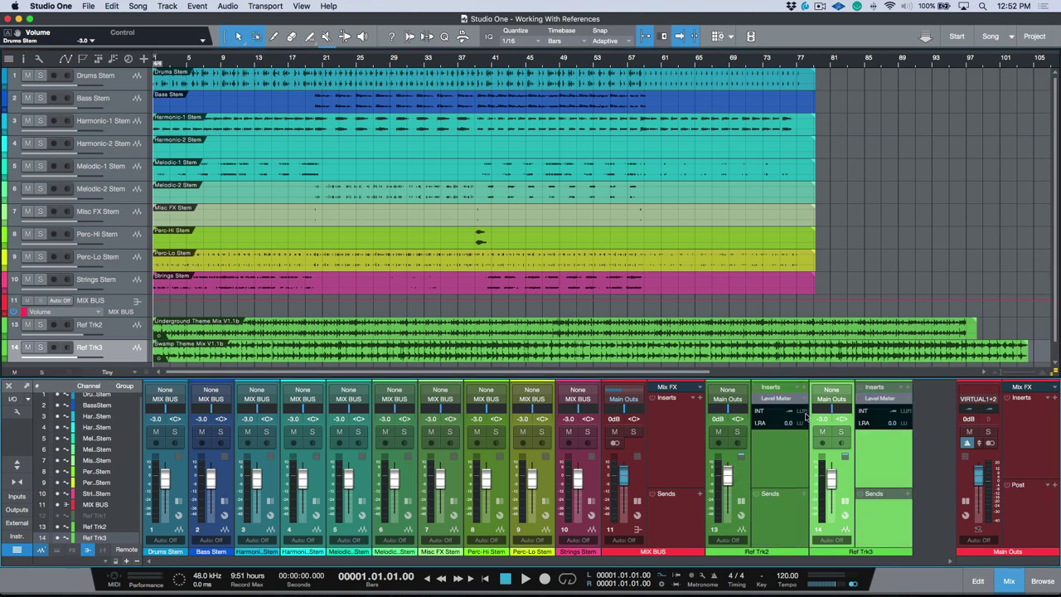
click(884, 400)
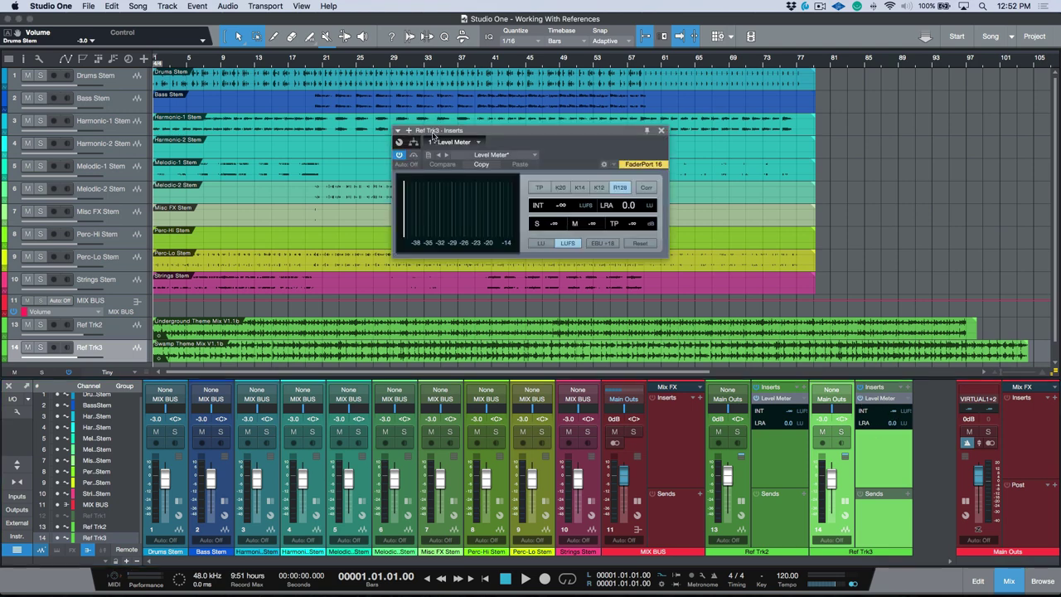
click(660, 131)
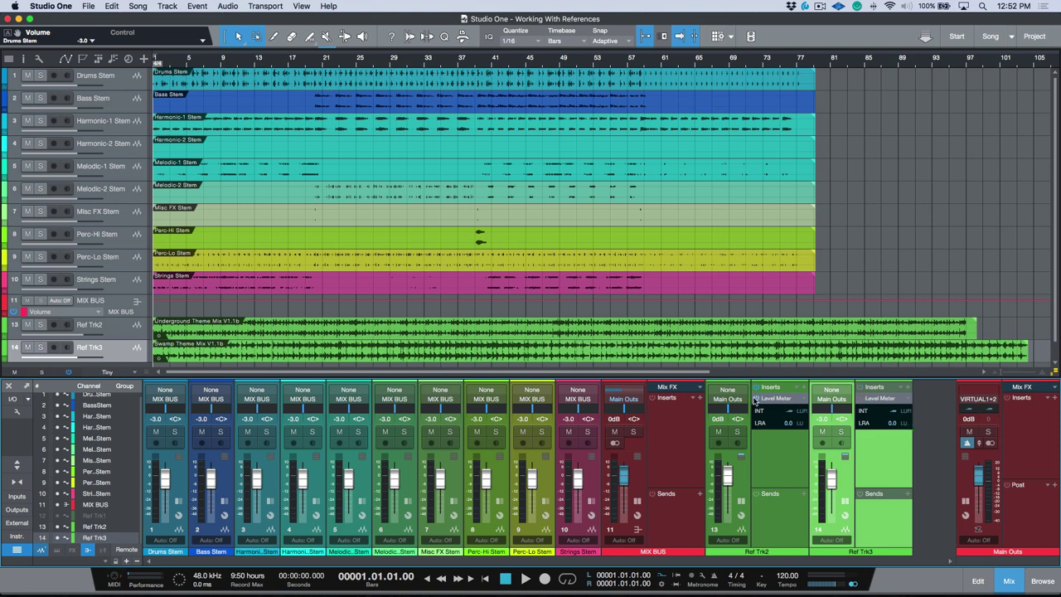
- Play Ref Trk2 in solo, switch to Ref Trk3, and review the Solo follows Selection option during playback
click(116, 333)
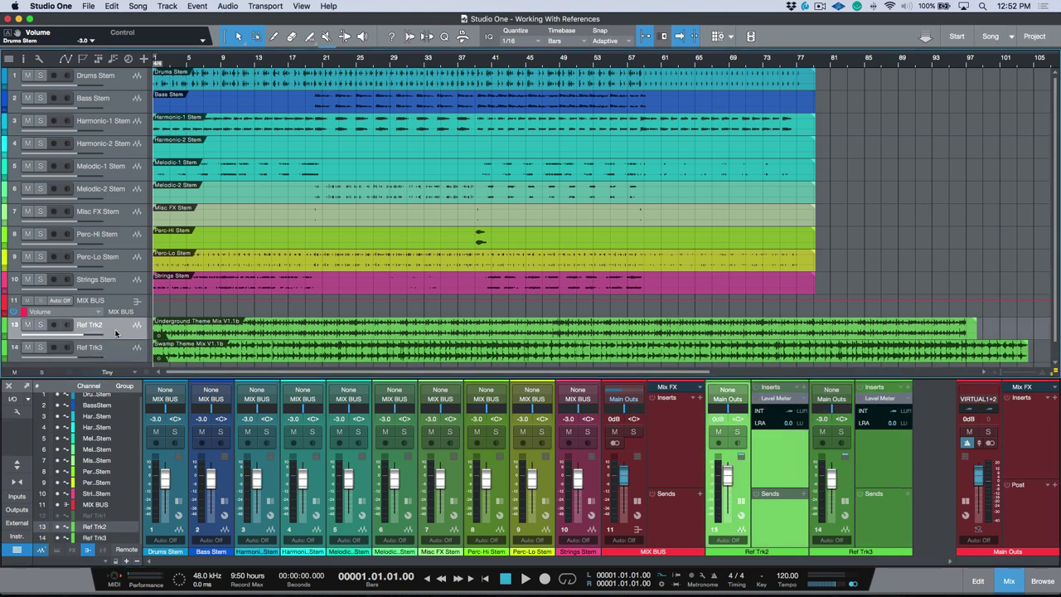
key(s)
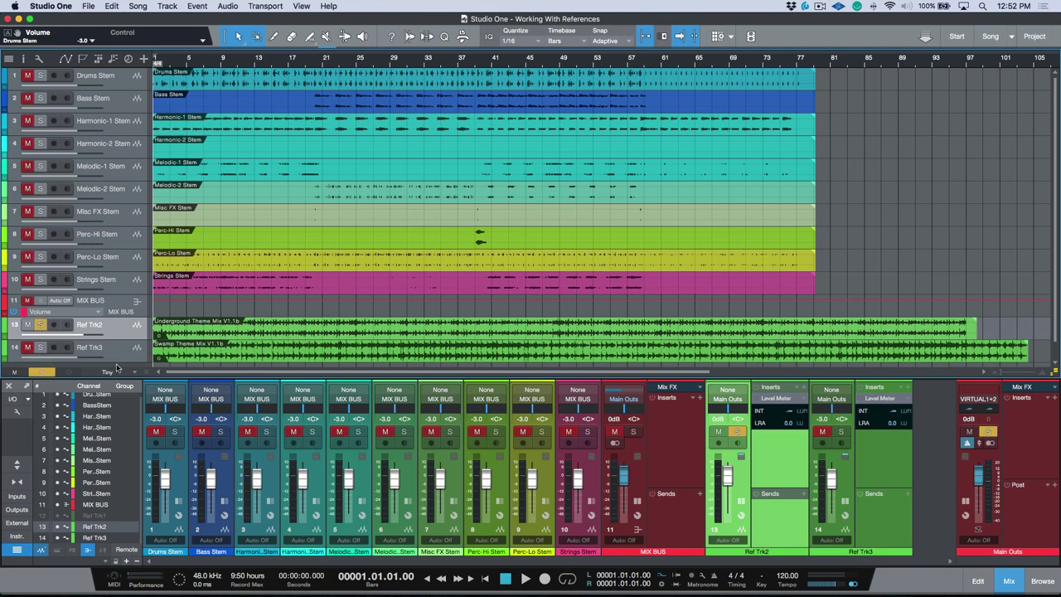
key(space)
click(126, 354)
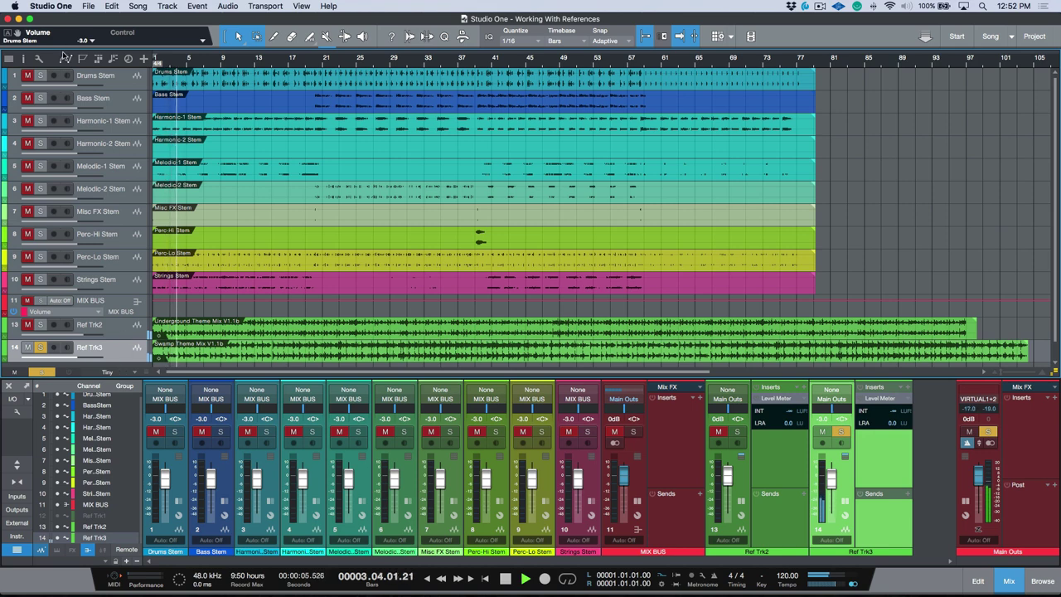
click(38, 58)
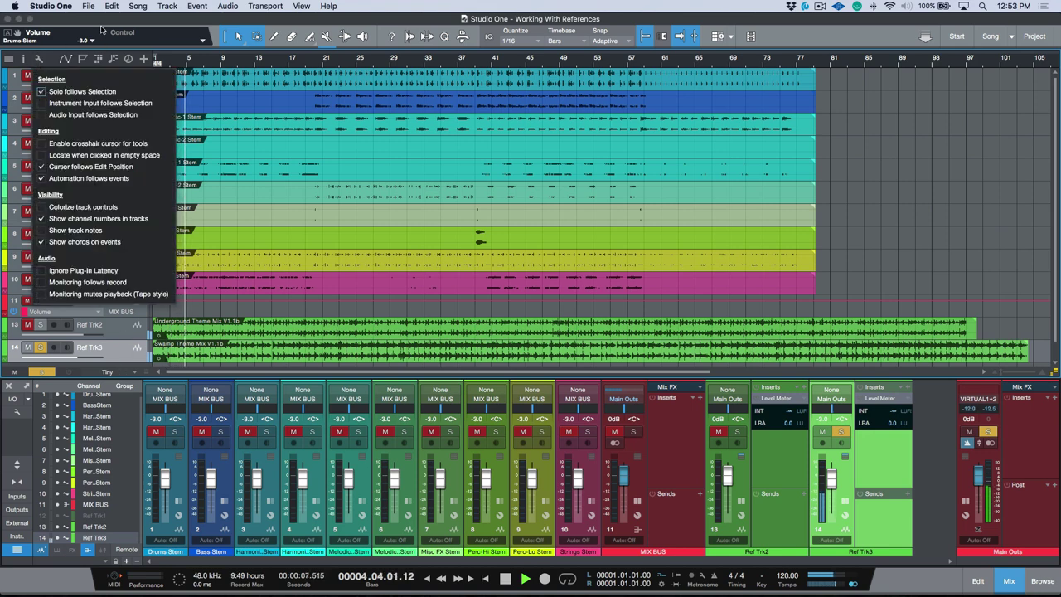
key(Escape)
- Alternate the soloed selection between Ref Trk2 and Ref Trk3, stop playback and clear the solo, leaving the Ref Trk2 channel selected
click(117, 326)
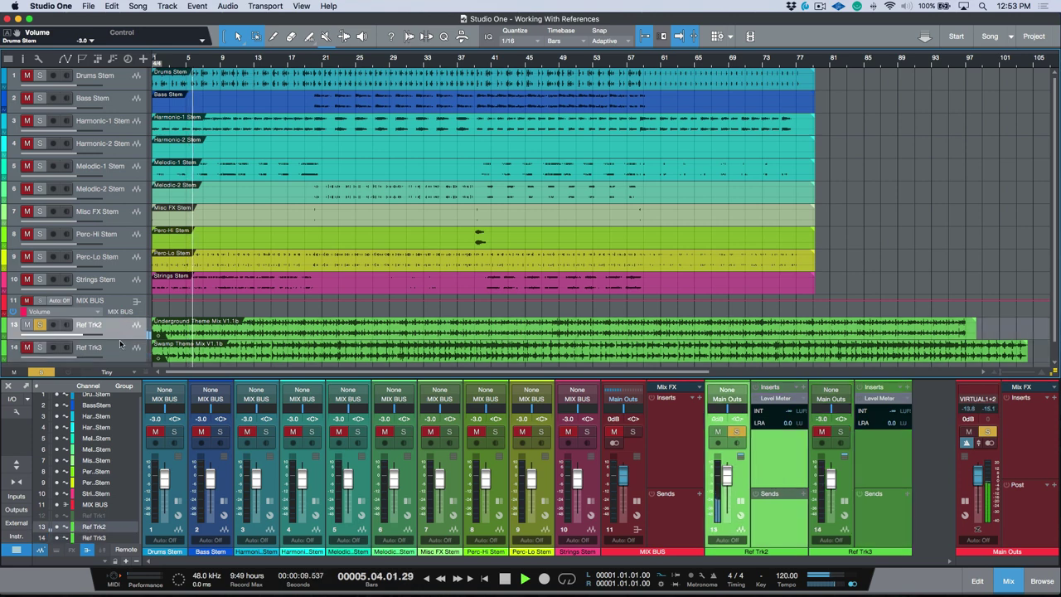
click(122, 356)
key(Up)
key(Down)
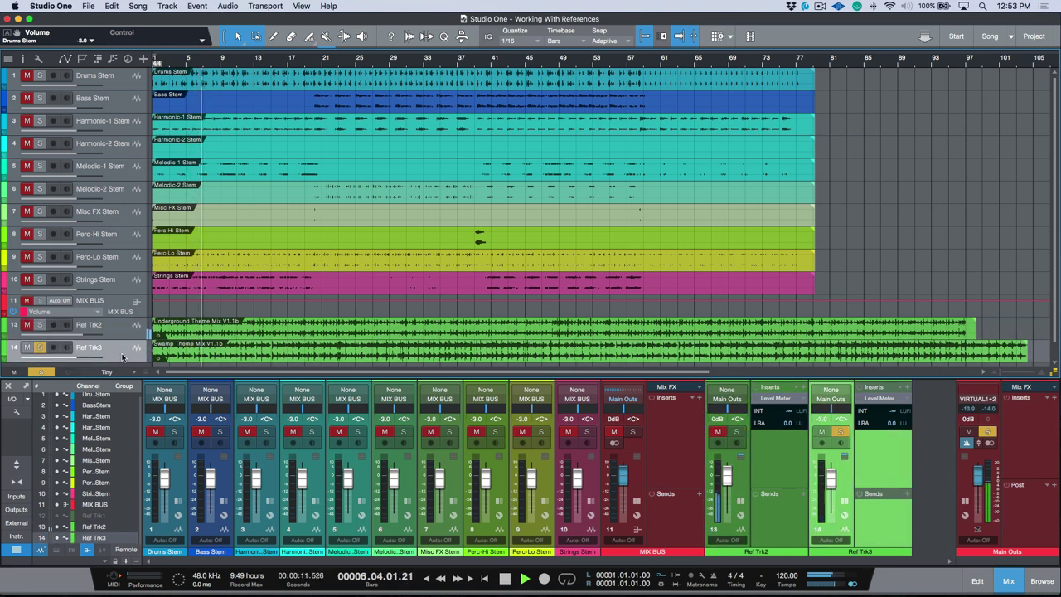
key(space)
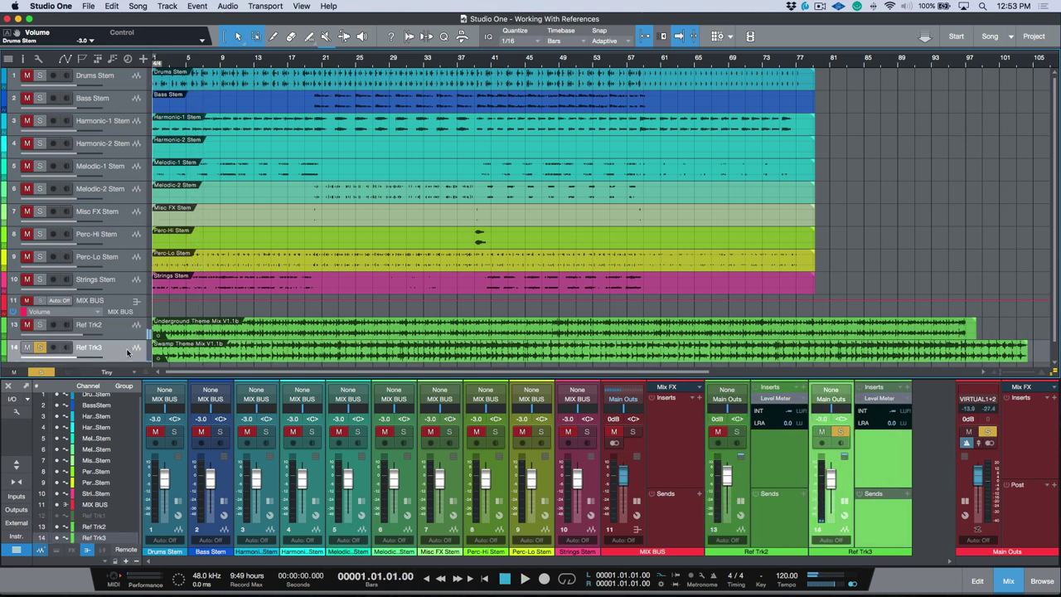
key(s)
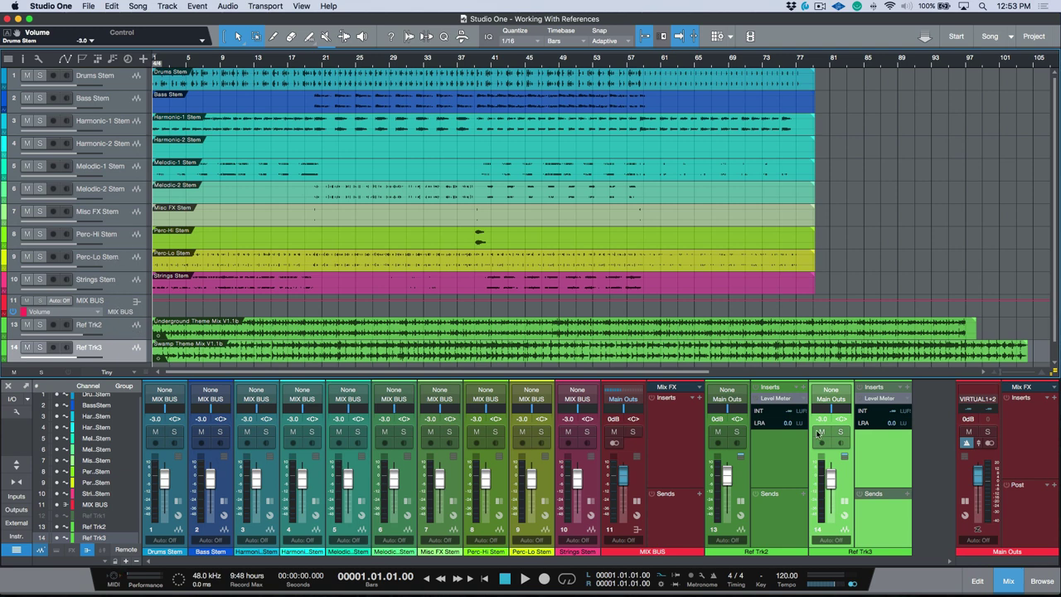
click(767, 476)
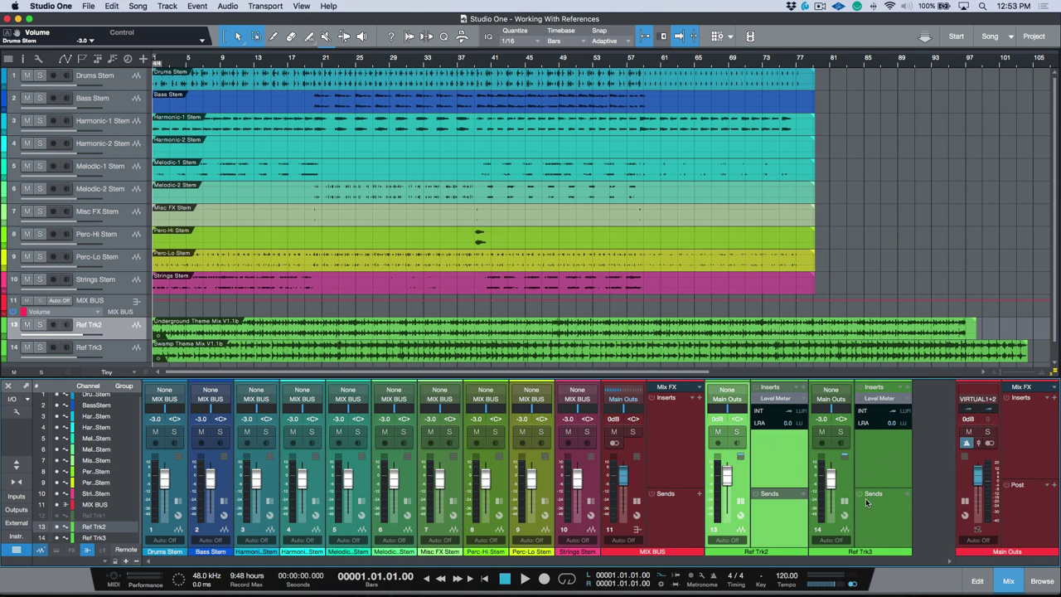
- Try lowering the Ref Trk2 channel volume to about -10.7 dB, and reset it to 0 dB
drag(726, 478, 727, 492)
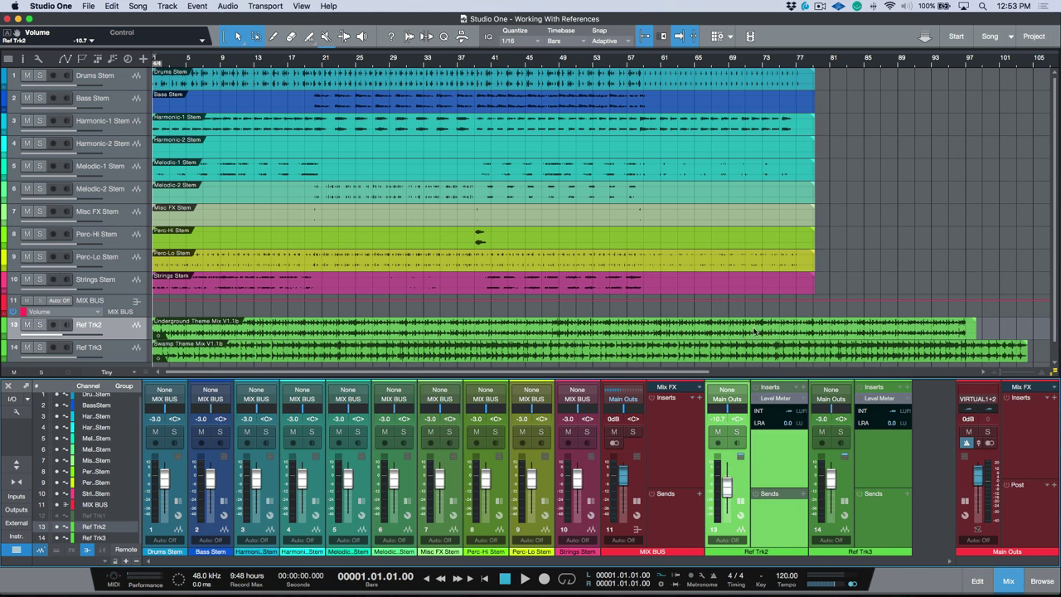
alt+click(726, 491)
- Search the plug-ins for "ssl" and insert SSLComp Stereo on the MIX BUS channel
click(634, 470)
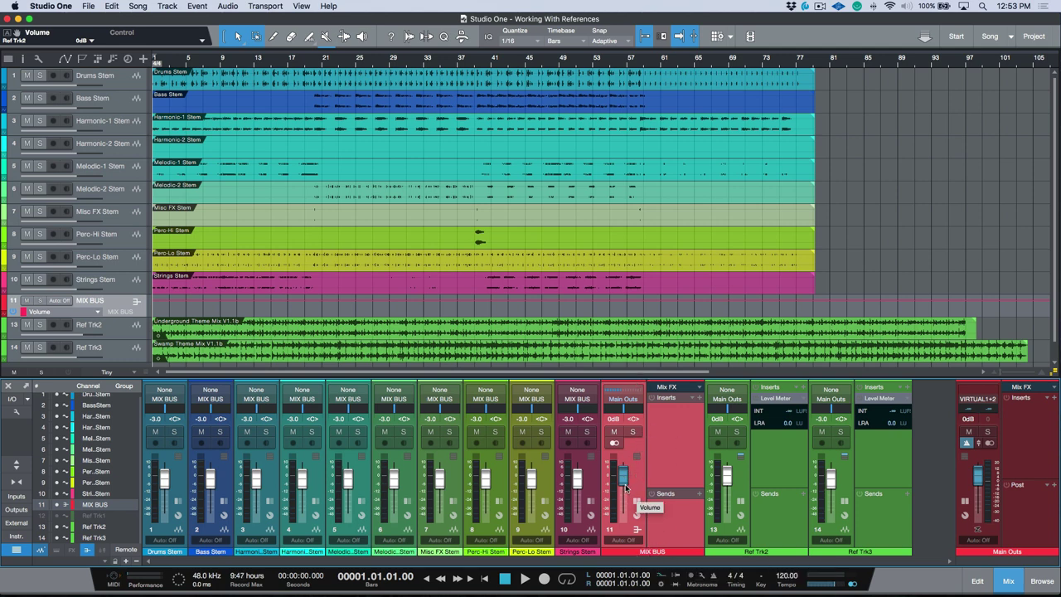
click(699, 398)
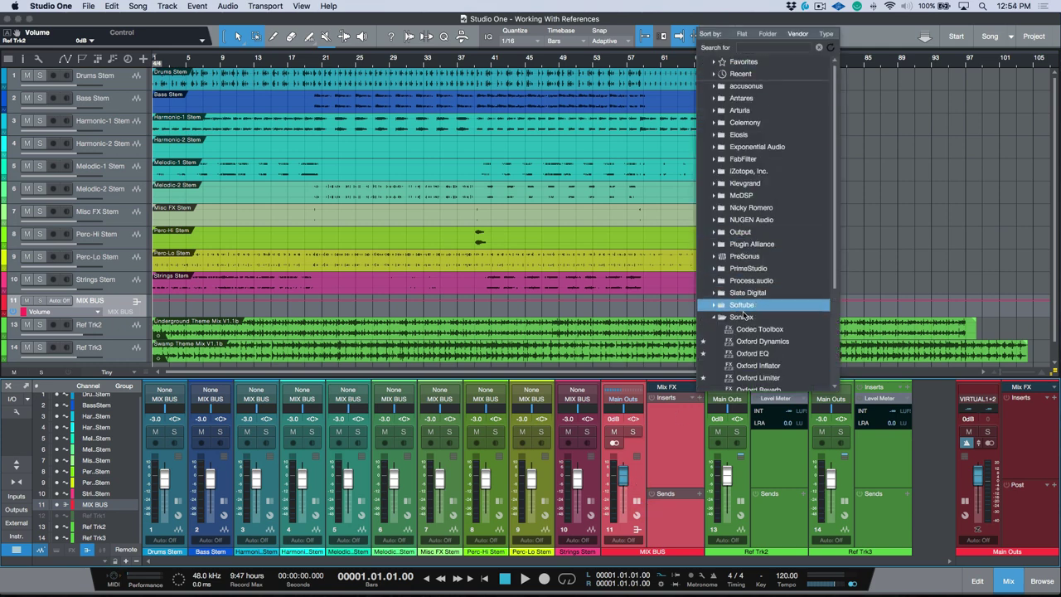
text(ssl)
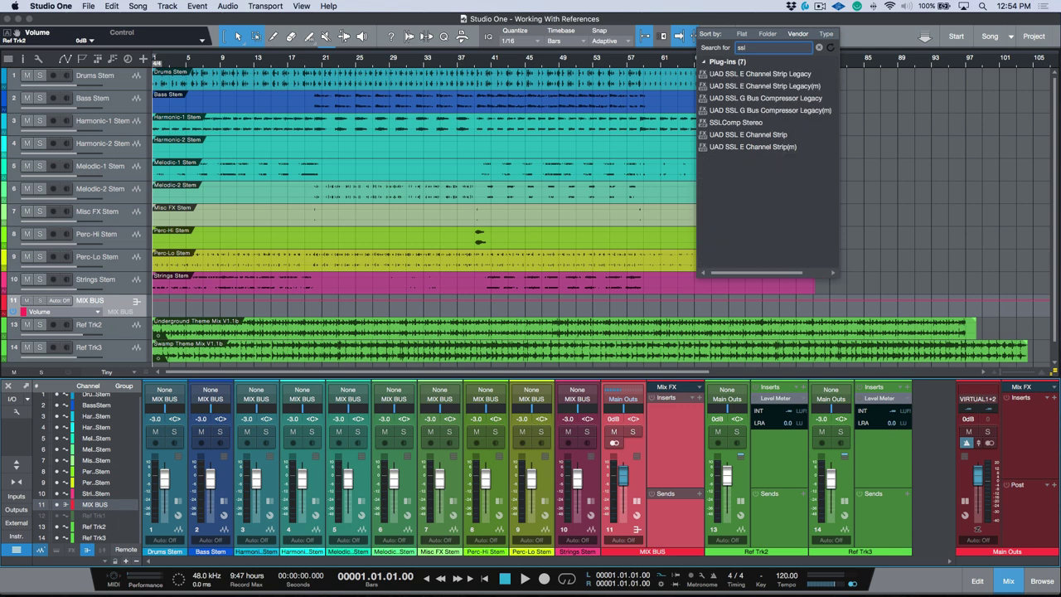
click(730, 125)
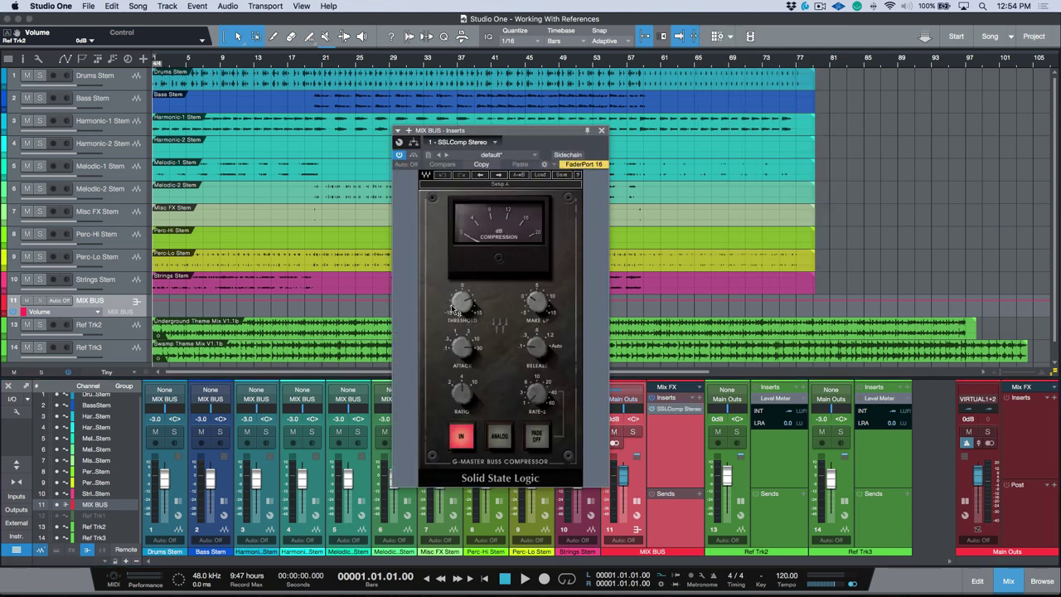
- Play the MIX BUS in solo and set the SSLComp threshold to about 4.3 dB and the make-up gain to about 1.4 dB
click(39, 300)
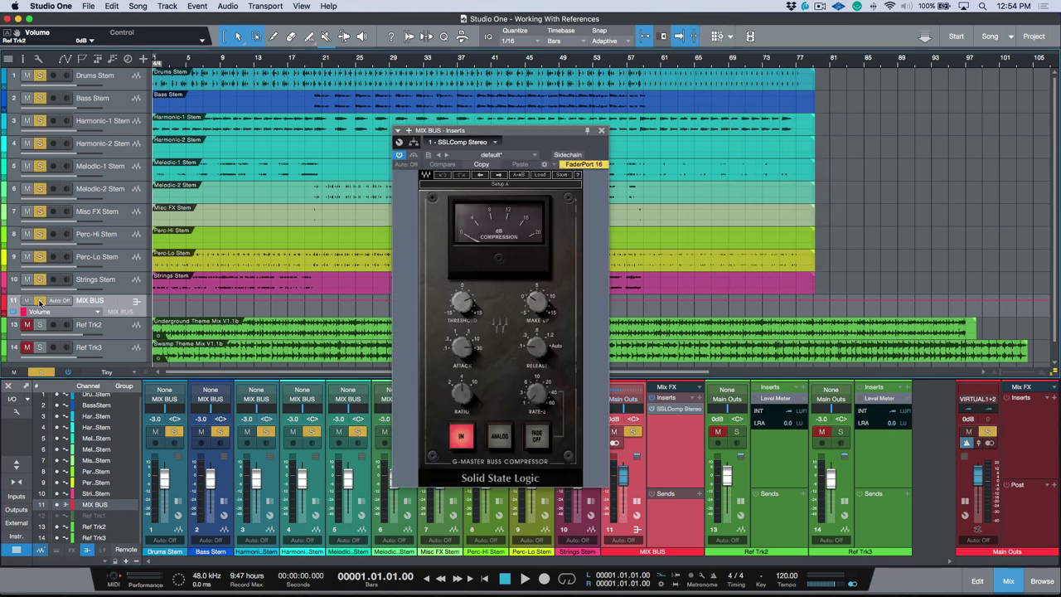
key(space)
drag(476, 308, 477, 292)
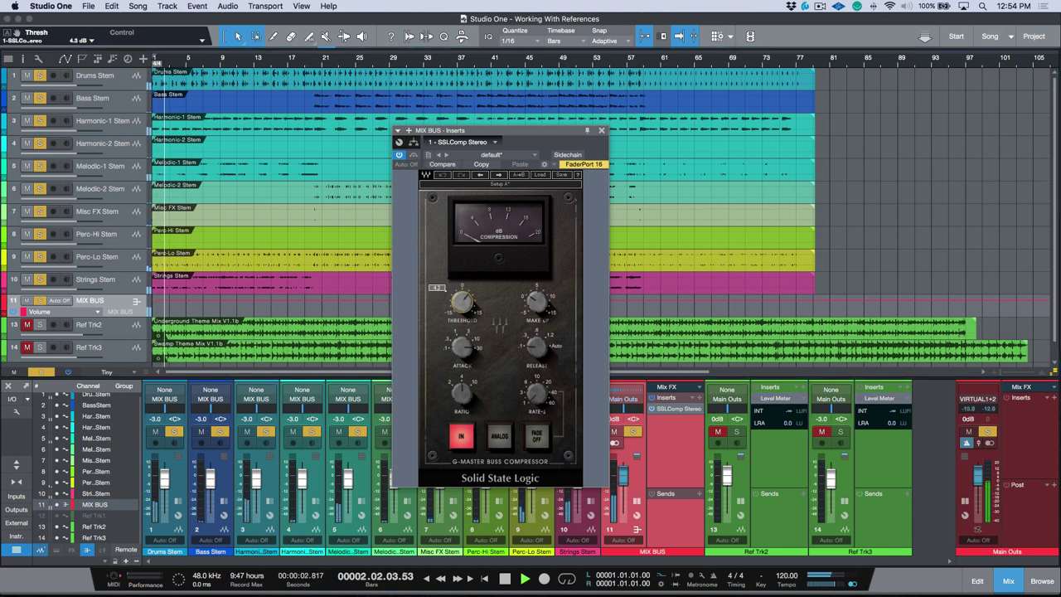
drag(537, 304, 537, 291)
click(602, 130)
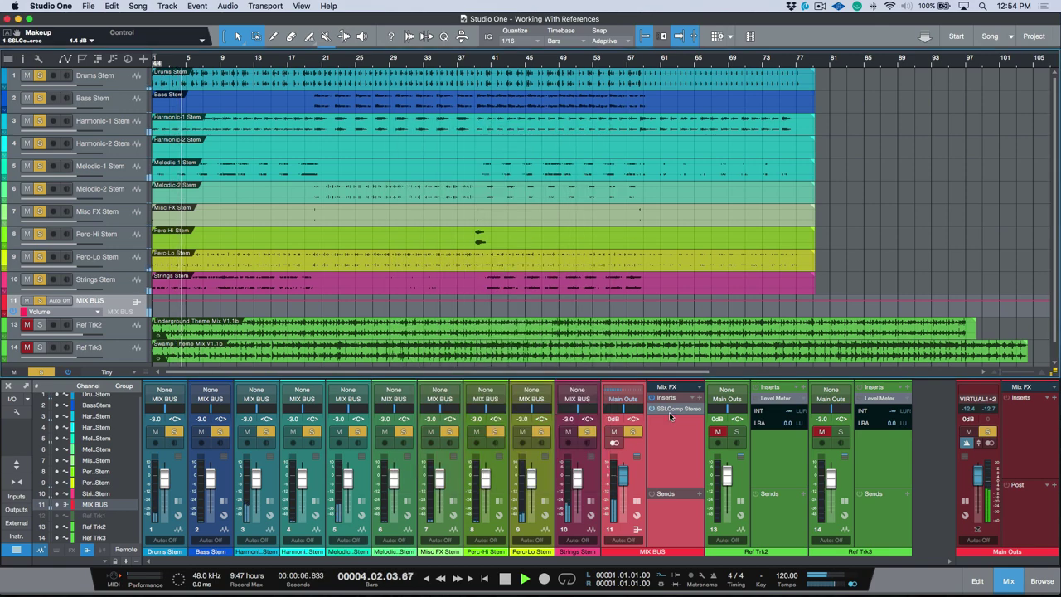
- Search the plug-ins for "tape" and insert the Softube Tape plug-in after SSLComp Stereo on the MIX BUS
click(699, 399)
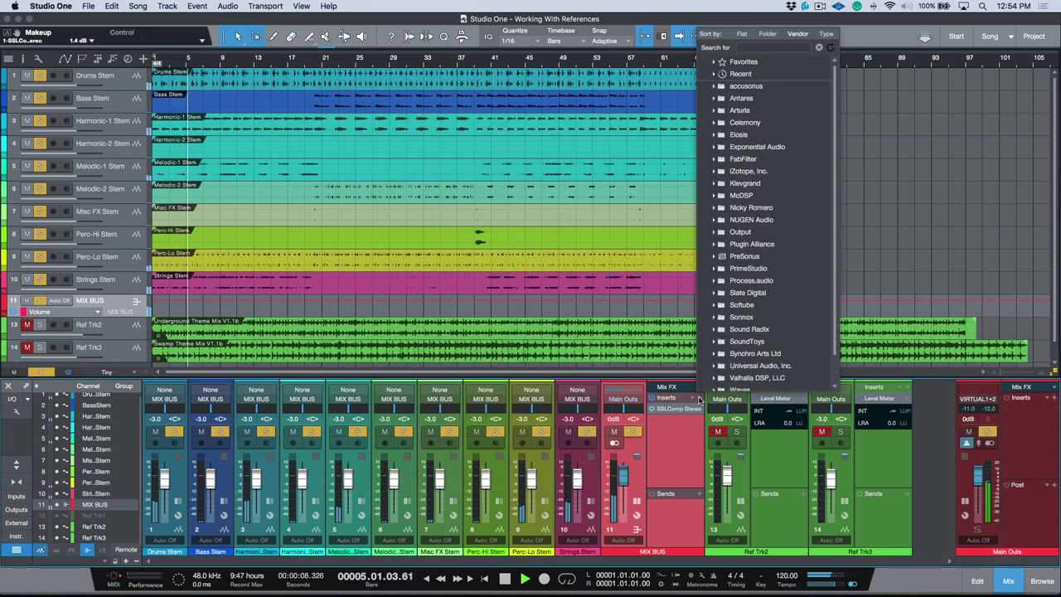
click(785, 49)
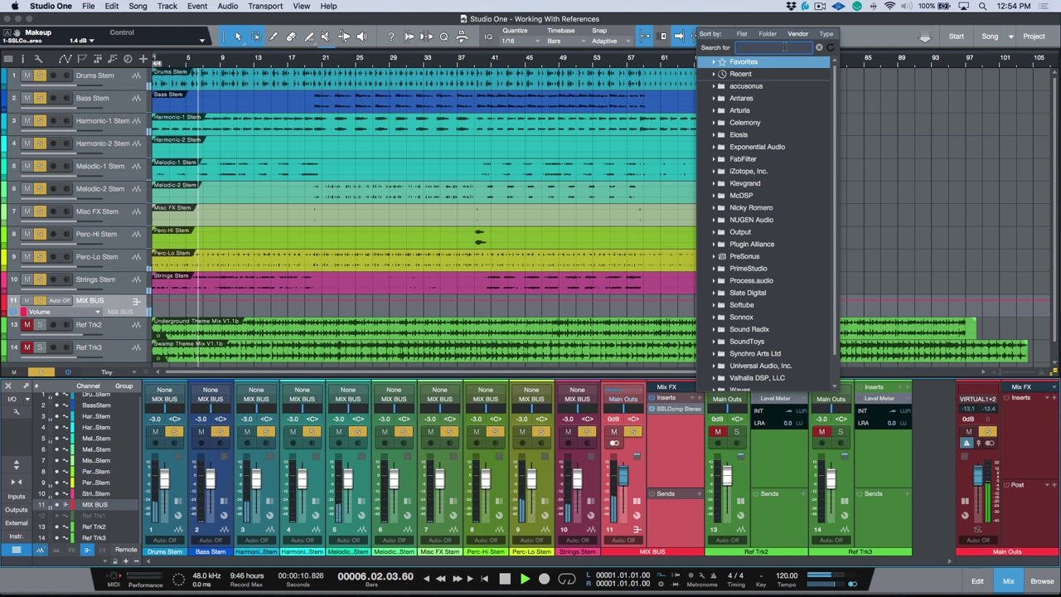
text(tape)
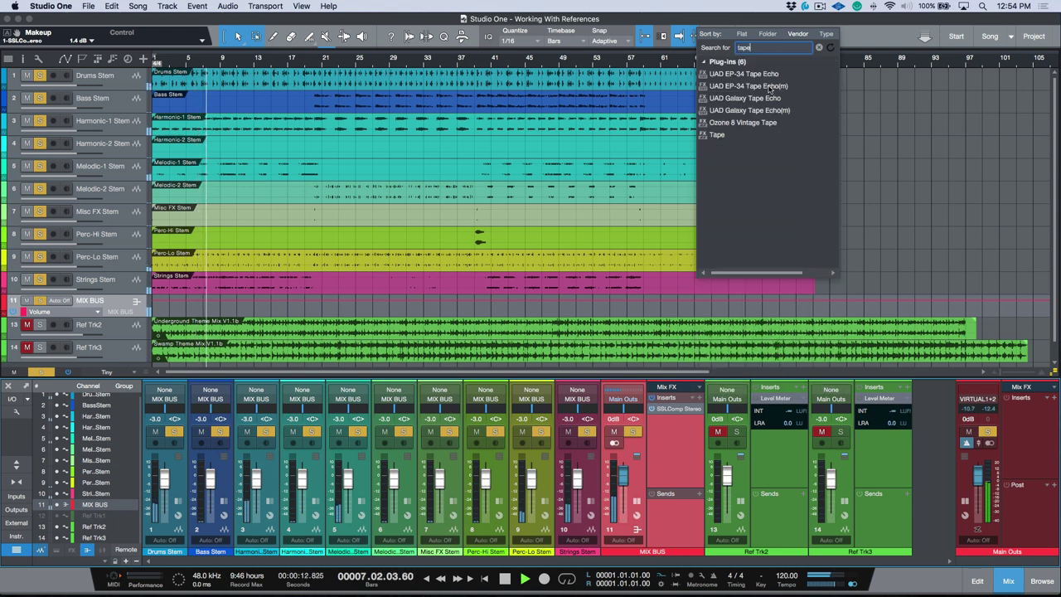
click(735, 136)
double_click(740, 136)
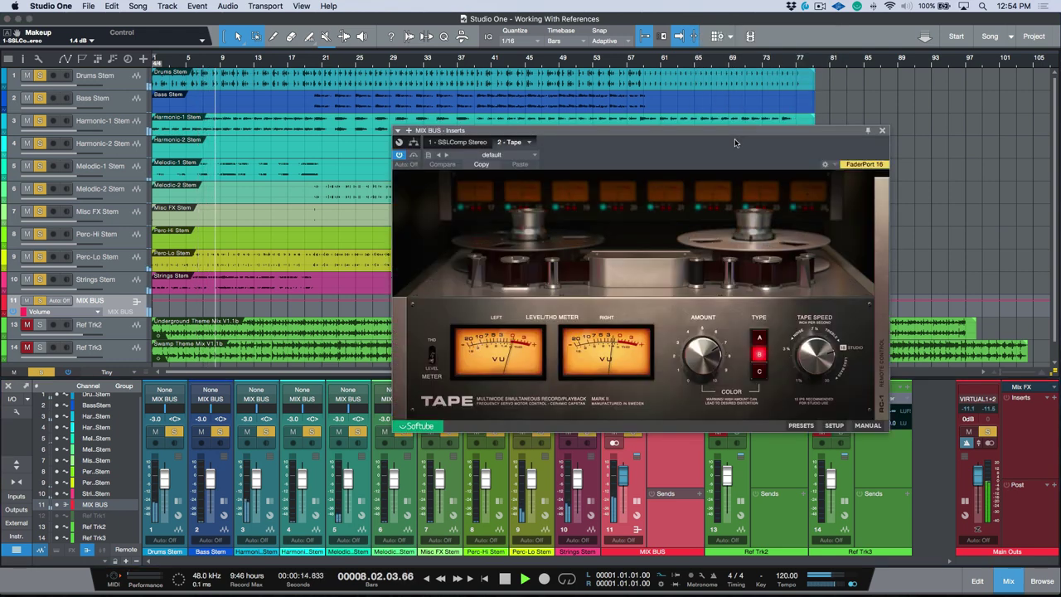
- Set the Tape plug-in to type A with a color amount of about 7.1, stop playback and clear the MIX BUS solo
click(655, 330)
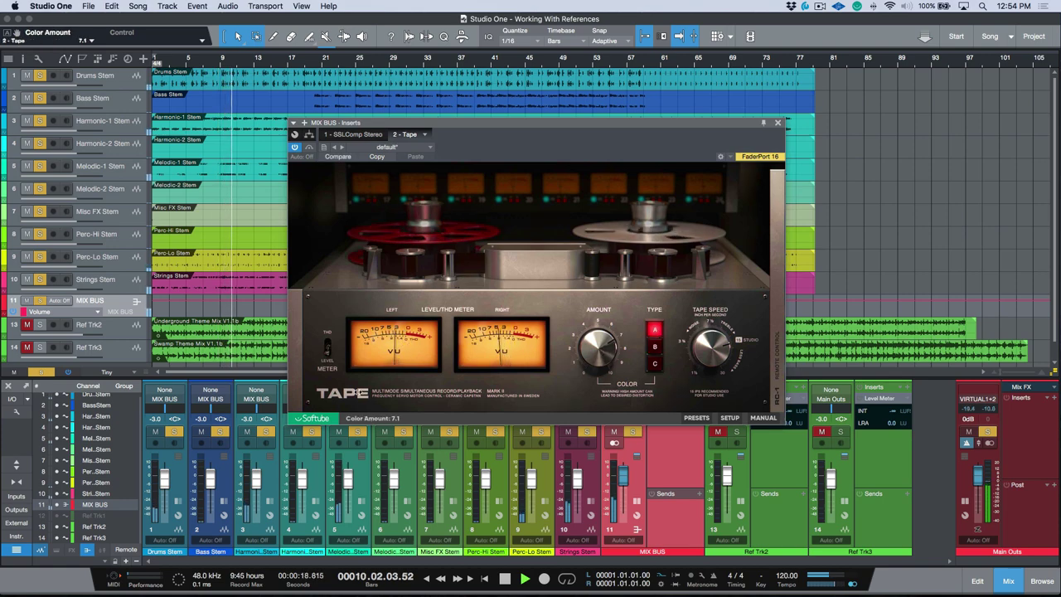
click(777, 123)
key(space)
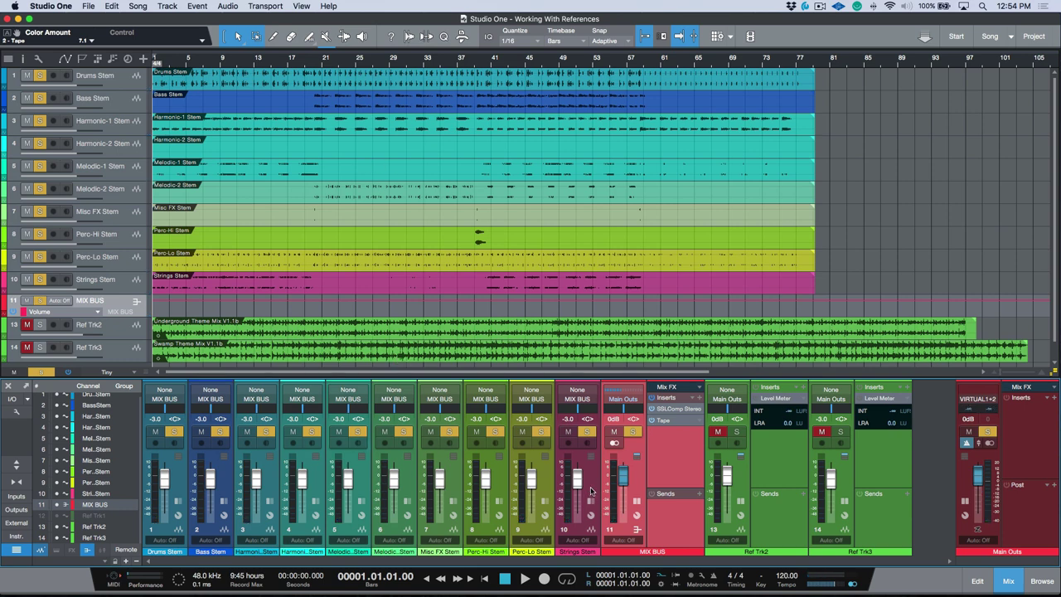
click(639, 436)
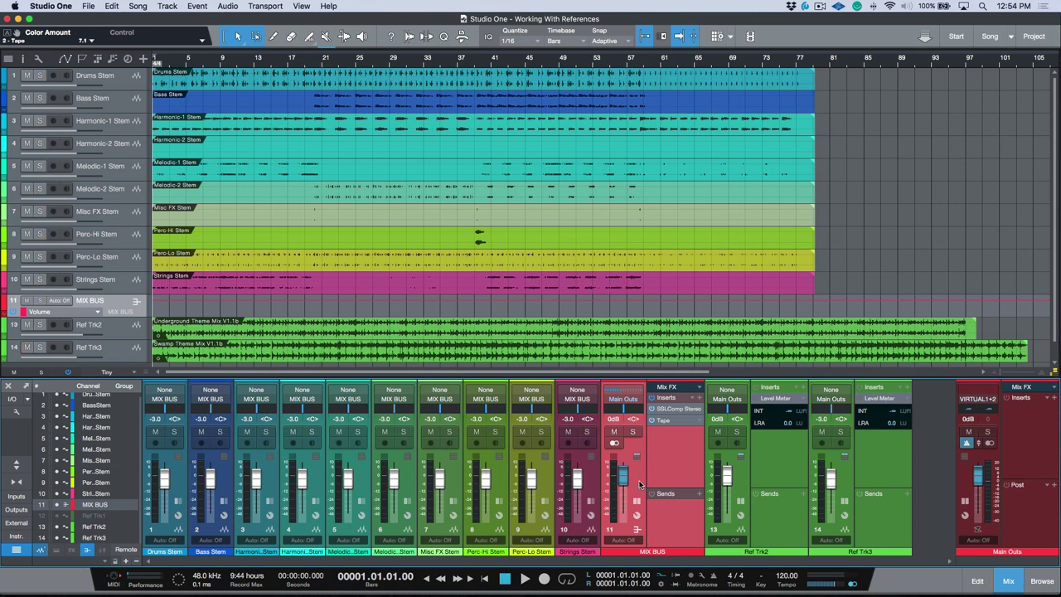
- Check the Solo follows Selection option and move the unsoloed selection between MIX BUS, Ref Trk2 and Ref Trk3
click(38, 59)
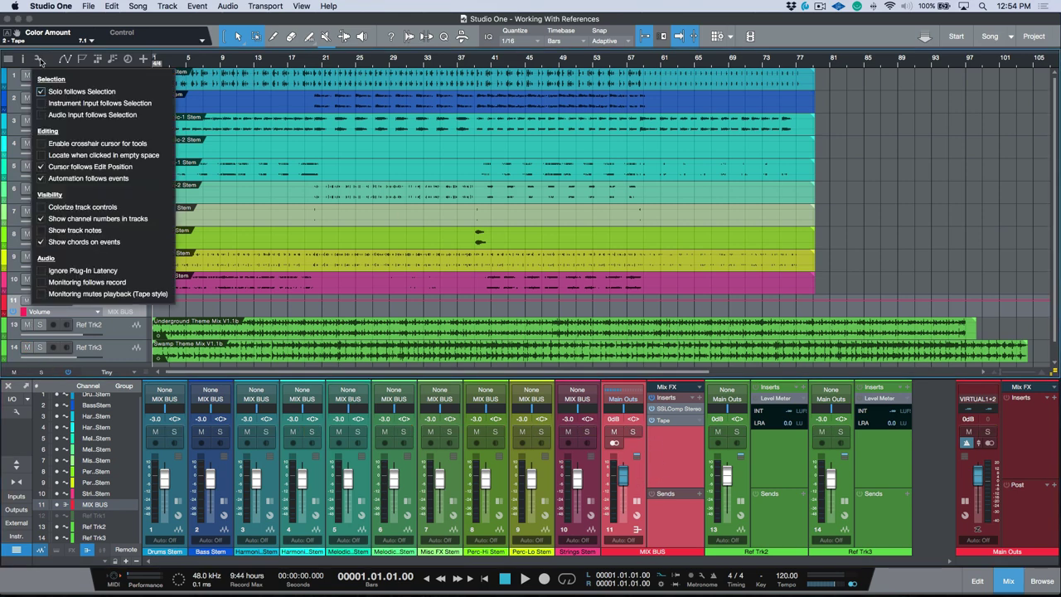
key(Escape)
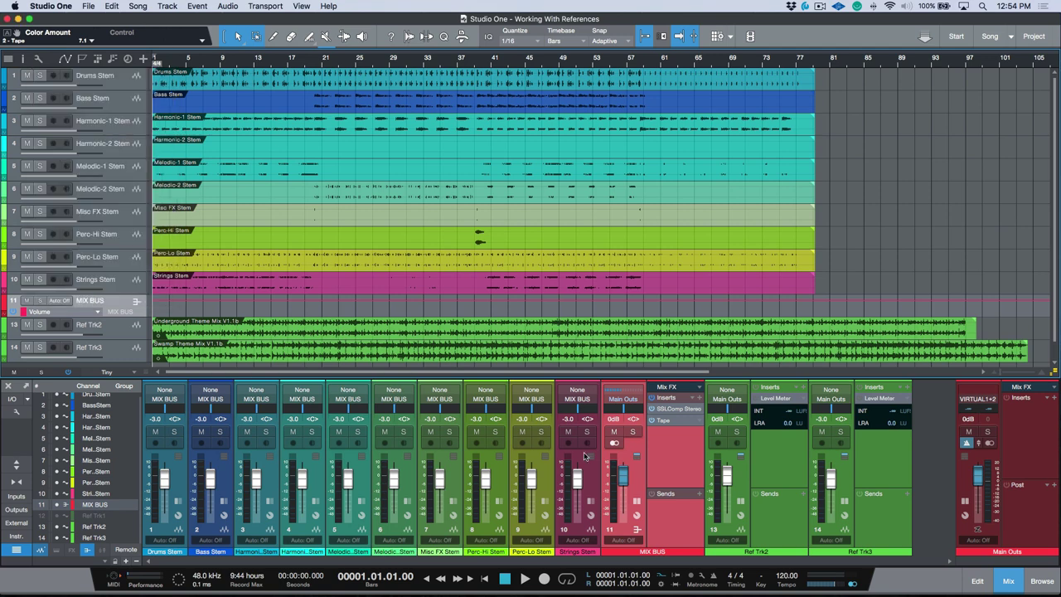
click(745, 478)
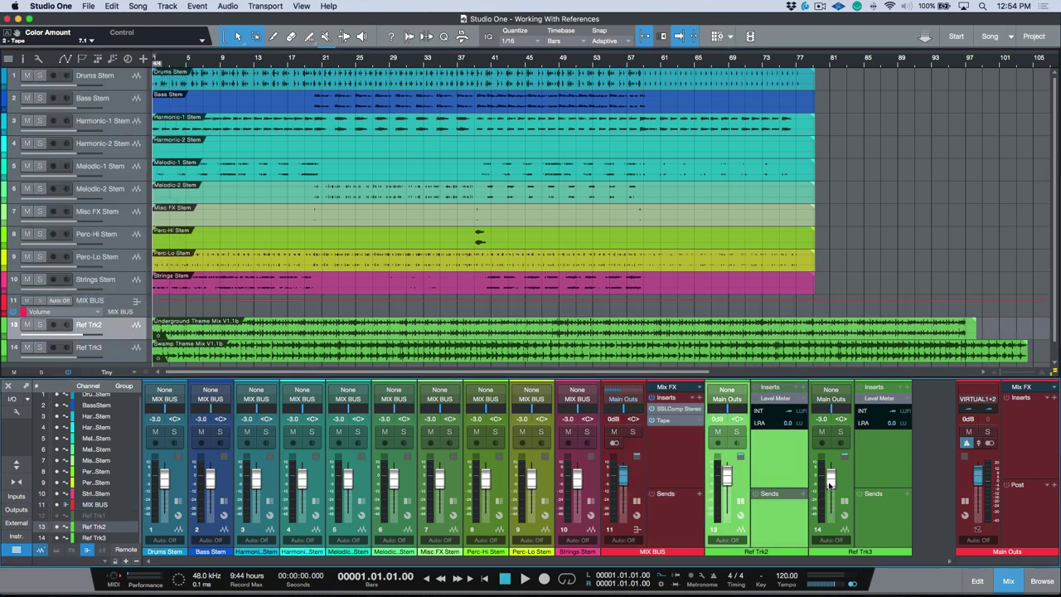
click(842, 479)
click(745, 475)
click(649, 476)
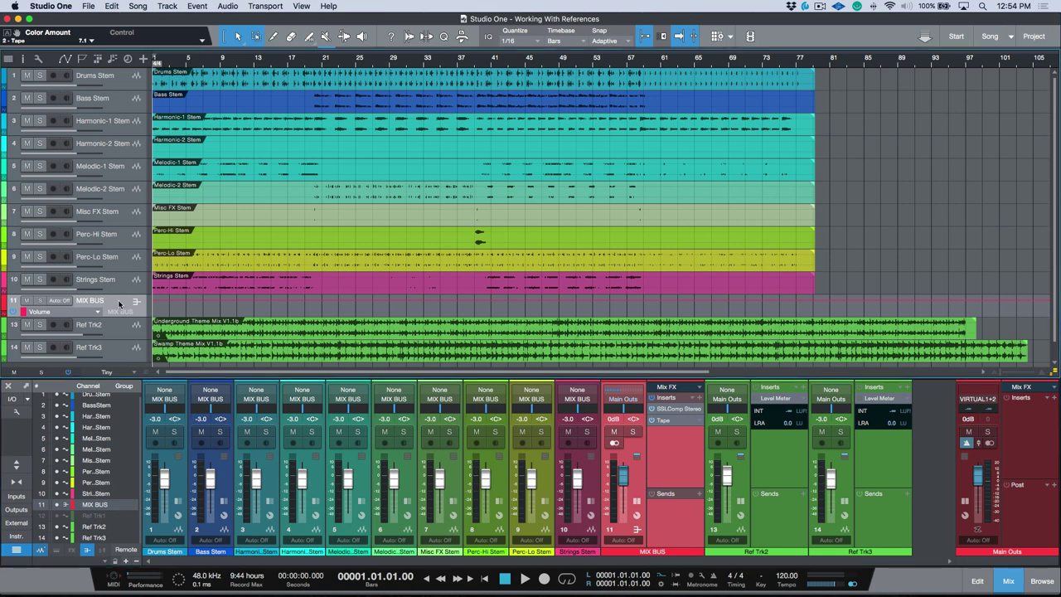
key(Down)
key(Down)
key(Up)
key(Up)
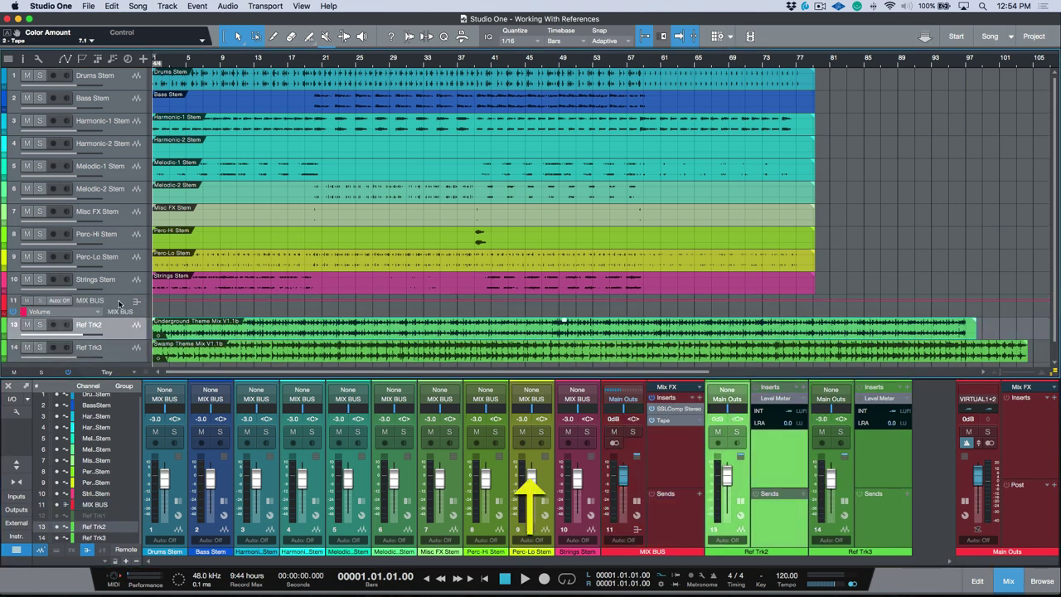
- Solo the MIX BUS, move the solo through Ref Trk2 and Ref Trk3 by changing the selection, and return to MIX BUS
key(s)
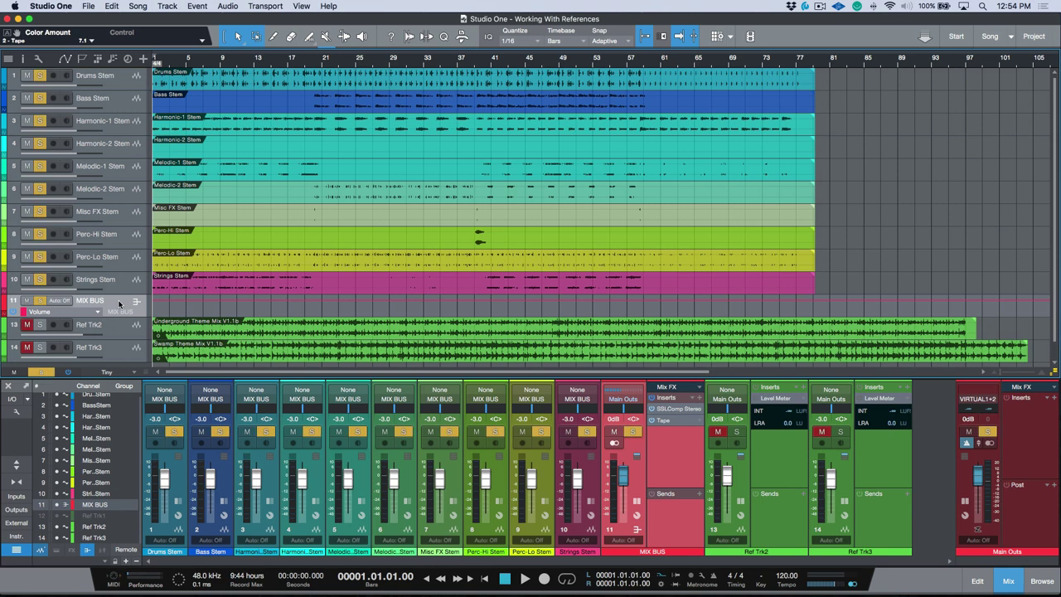
key(Down)
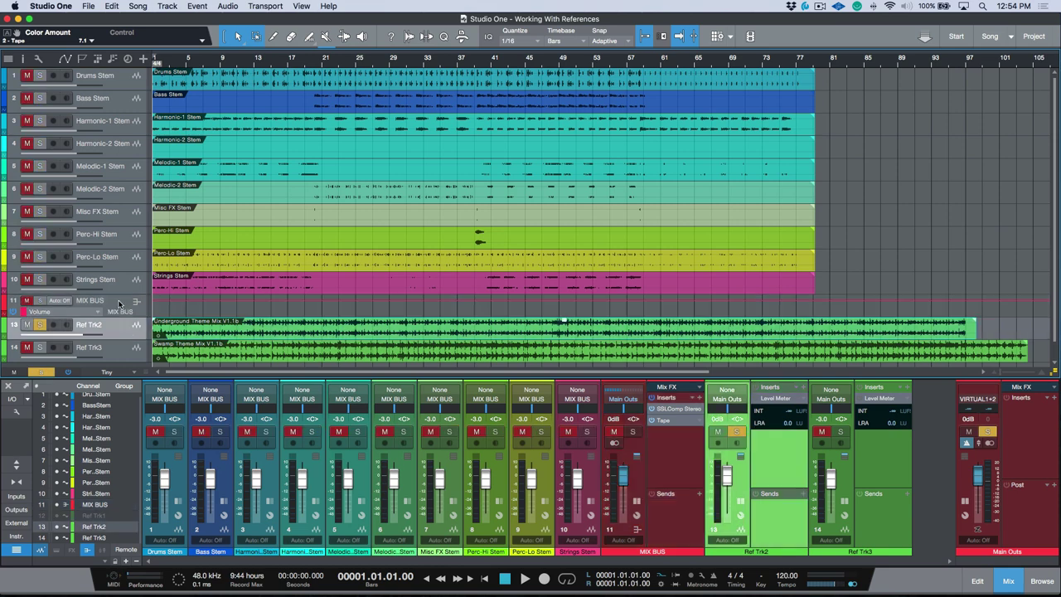
key(Down)
key(Up)
key(Up)
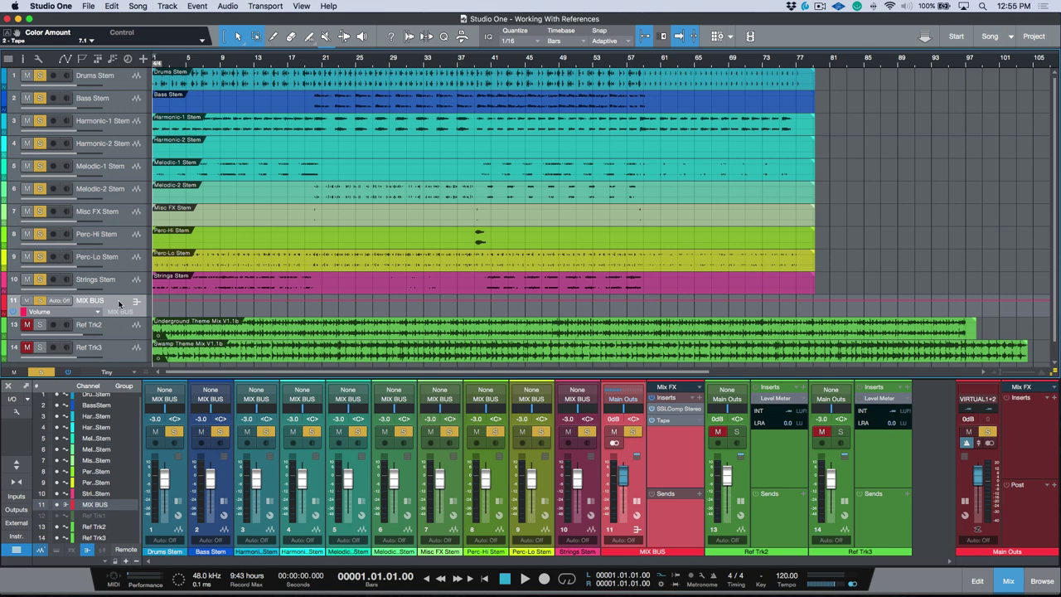
- Start playback and alternate the soloed selection between MIX BUS and Ref Trk2 to compare their levels
key(space)
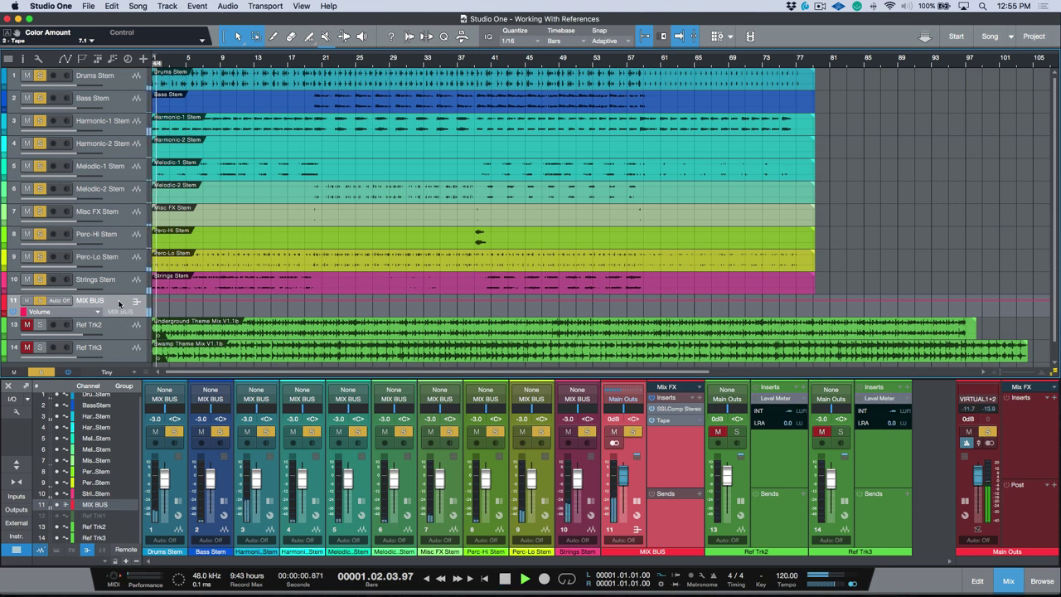
key(Down)
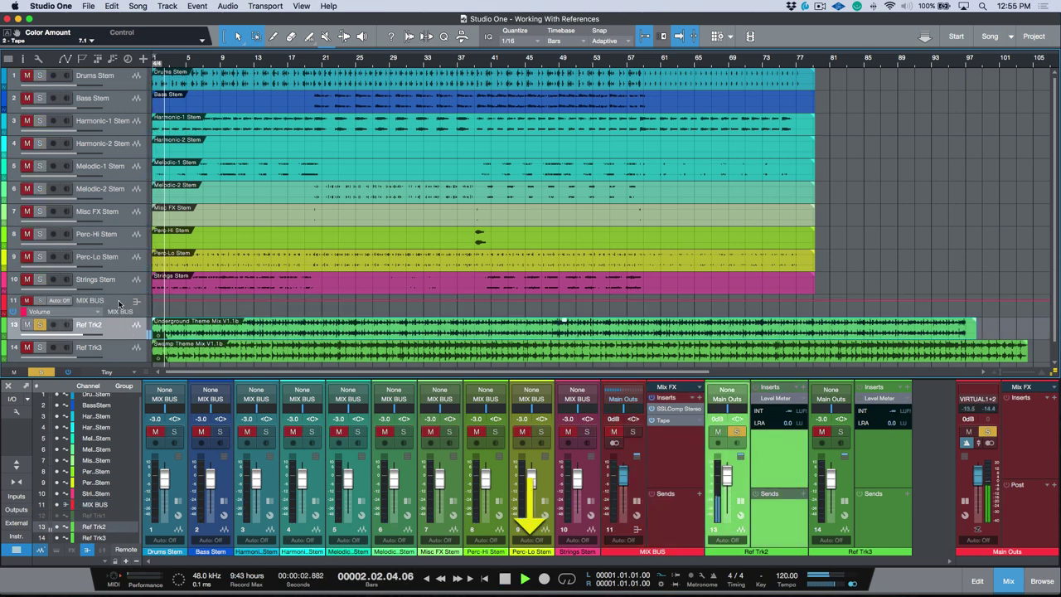
key(Up)
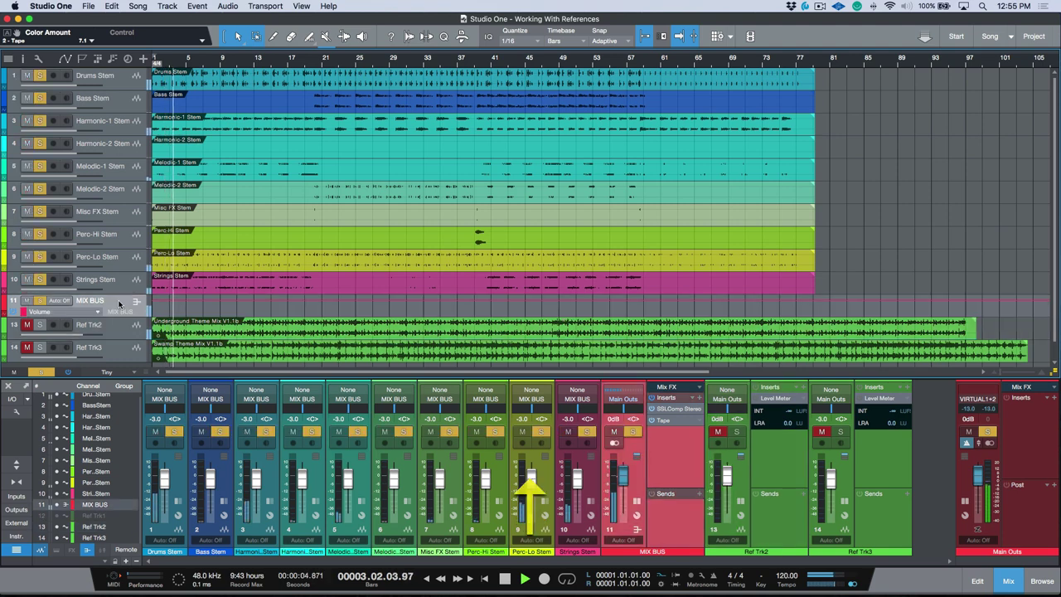
key(Down)
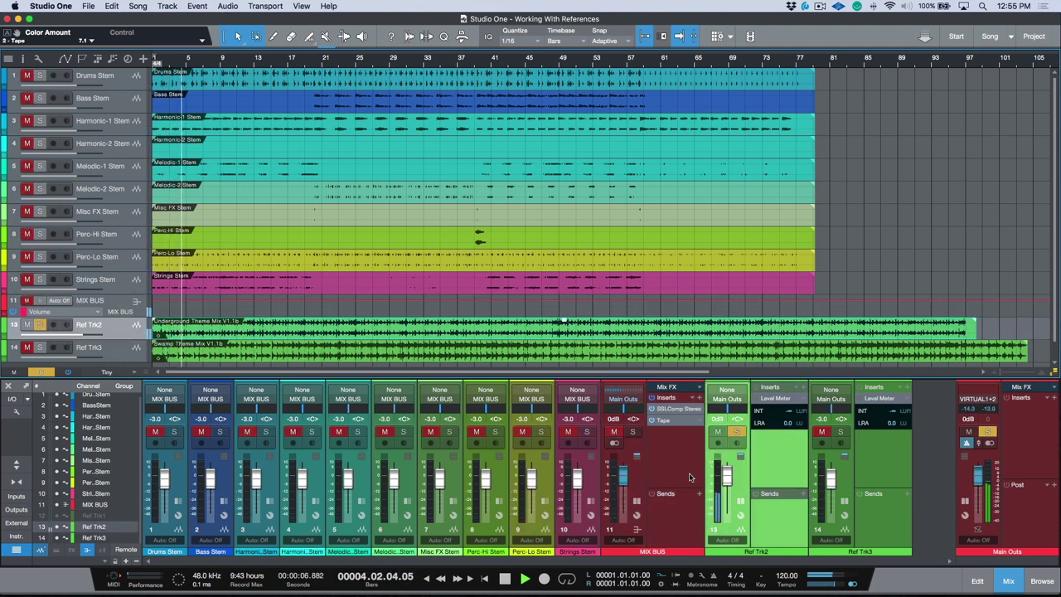
- Lower the Ref Trk2 volume to about -1.6 dB and the Ref Trk3 volume to about -5.0 dB
drag(726, 485, 726, 488)
drag(832, 480, 833, 489)
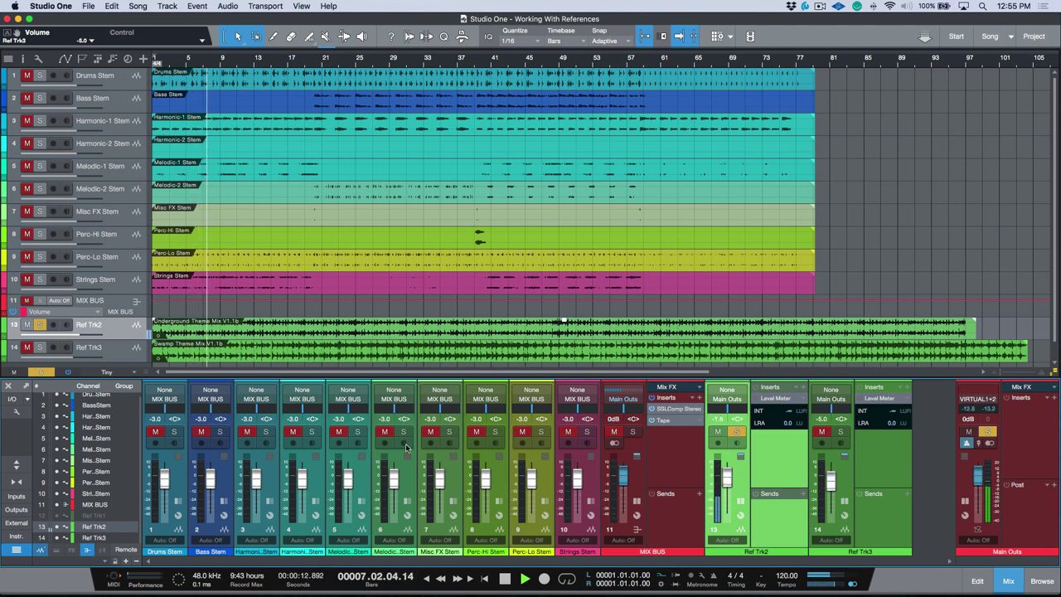
- Compare the level-adjusted references with the mix by switching the soloed selection among MIX BUS, Ref Trk2 and Ref Trk3 during playback
click(124, 306)
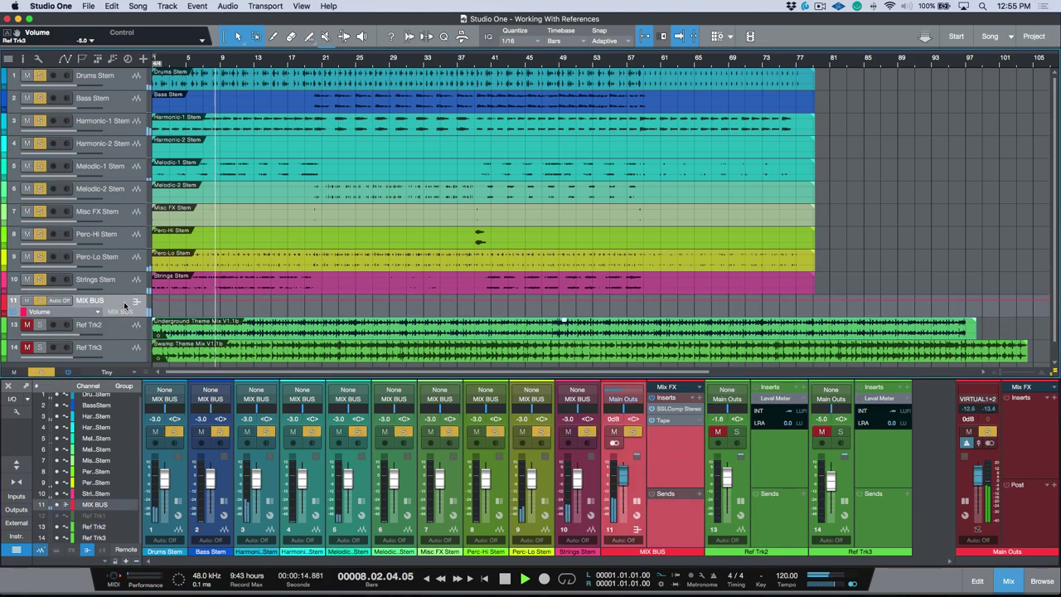
key(Down)
key(Down)
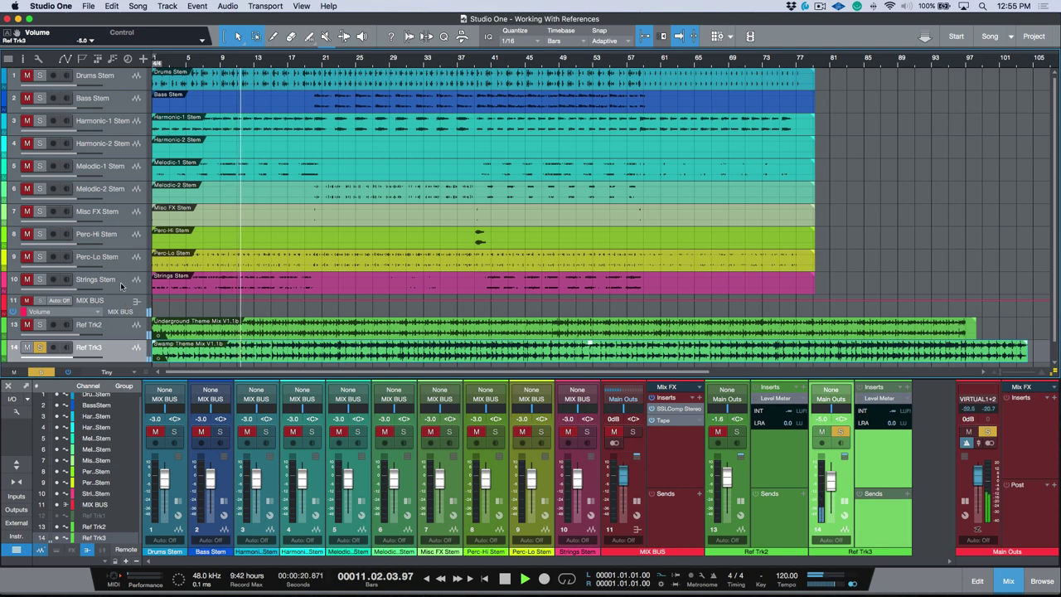
click(121, 305)
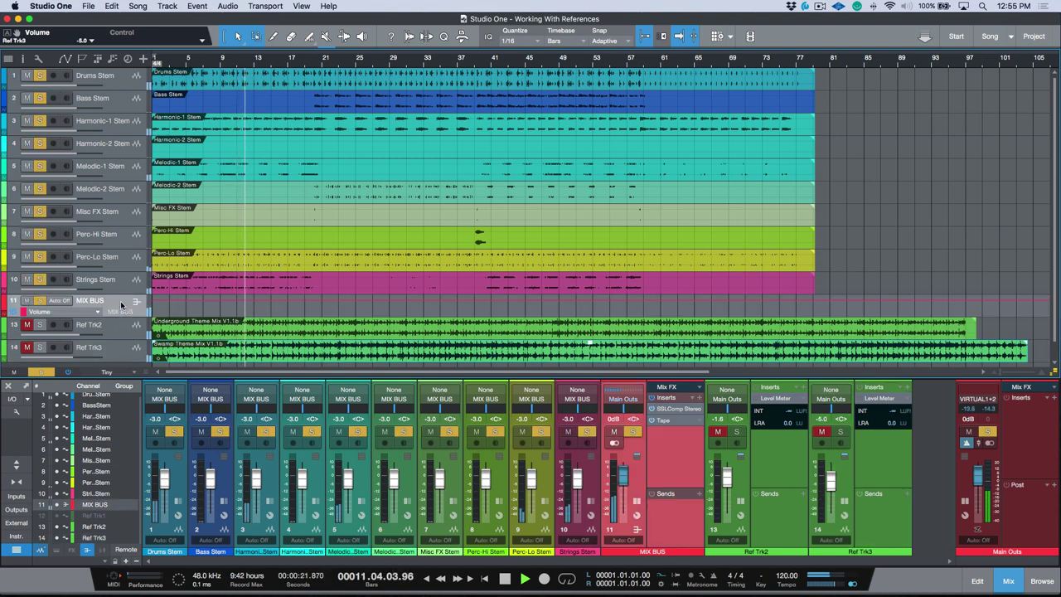
click(119, 354)
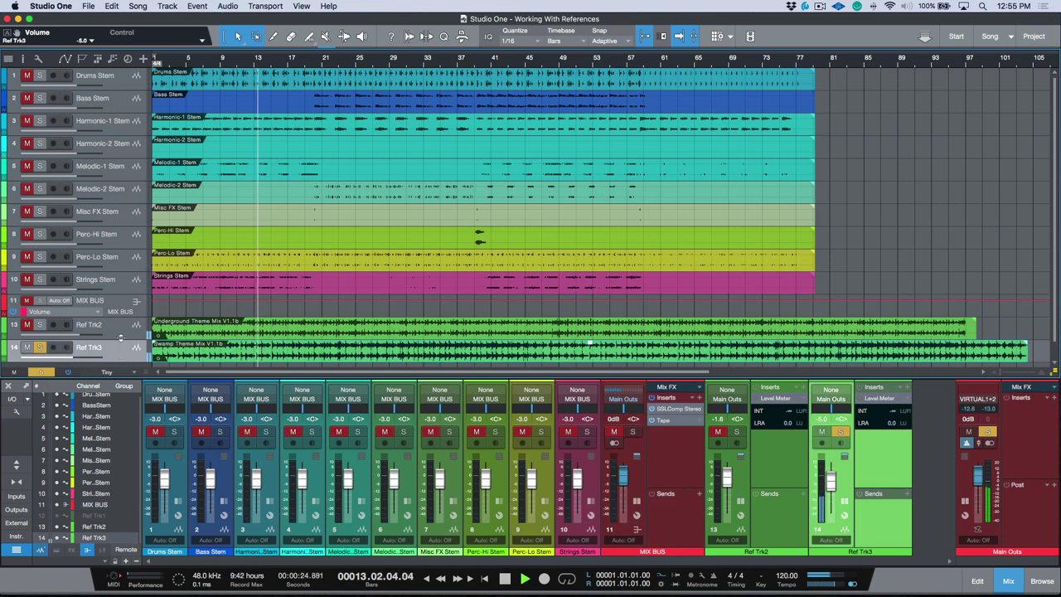
click(121, 328)
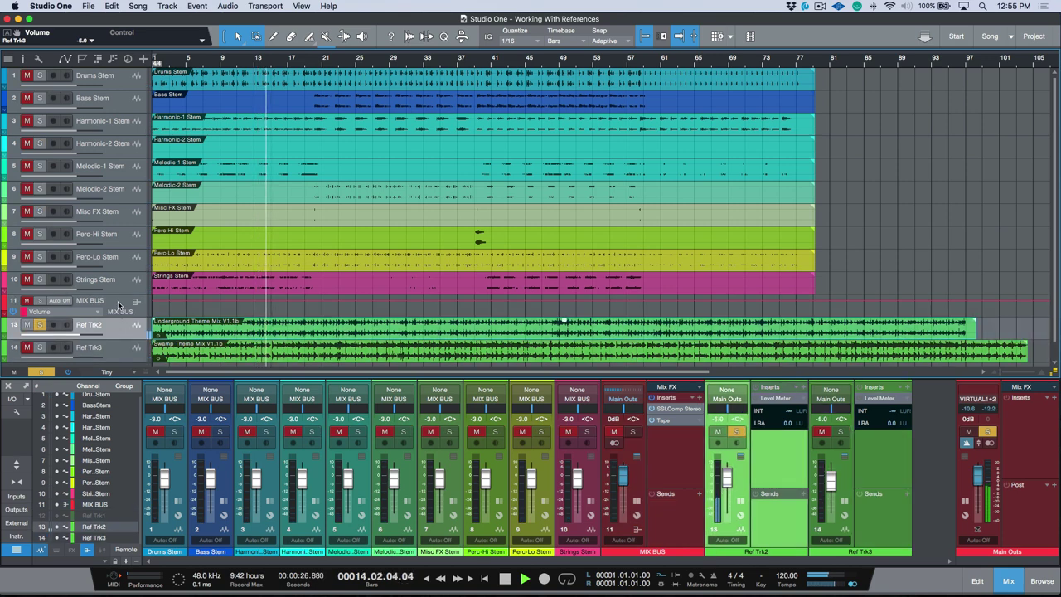
click(118, 305)
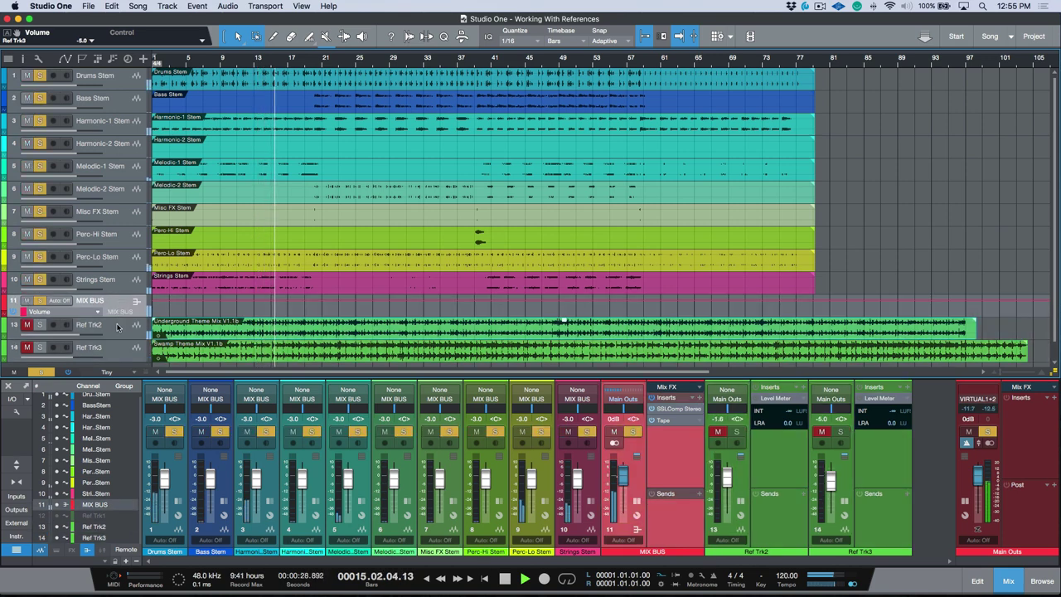
click(120, 328)
click(117, 353)
click(117, 330)
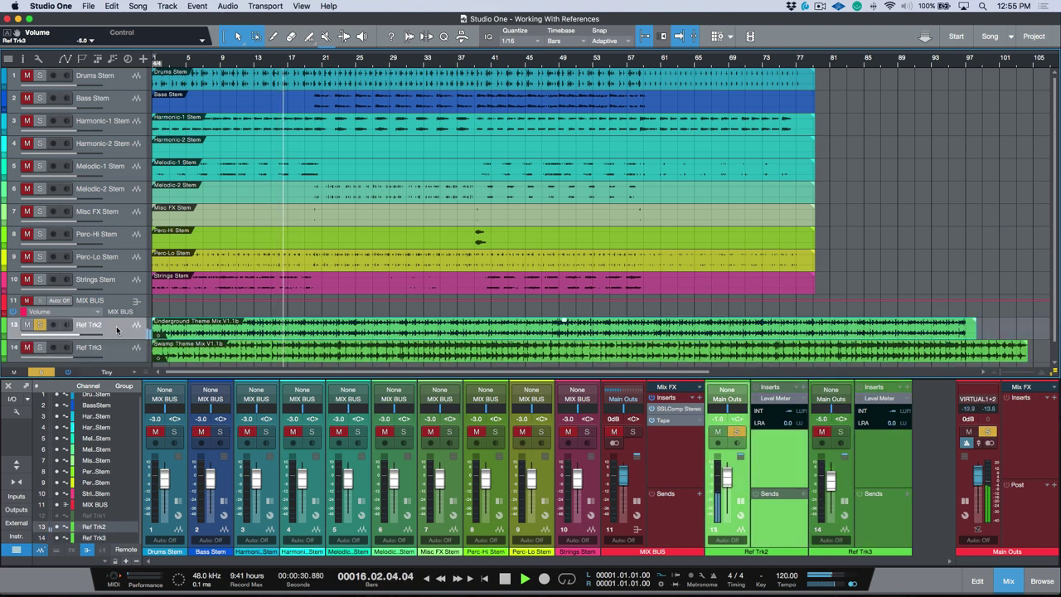
- With playback stopped, move the soloed selection to Ref Trk3 and lower the Ref Trk2 volume to -2.1 dB
key(space)
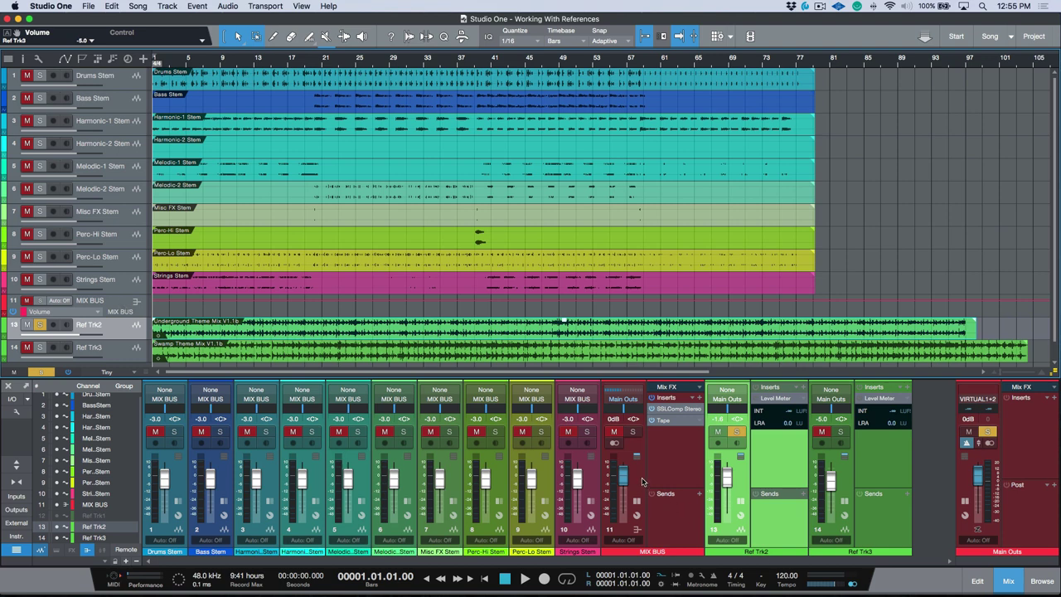
click(645, 484)
click(766, 493)
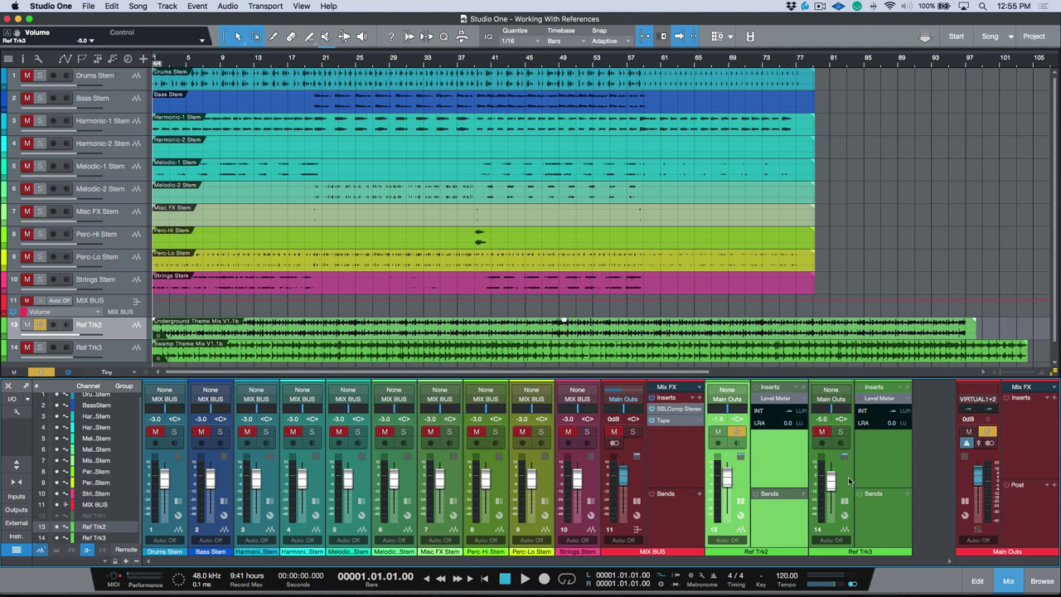
click(848, 480)
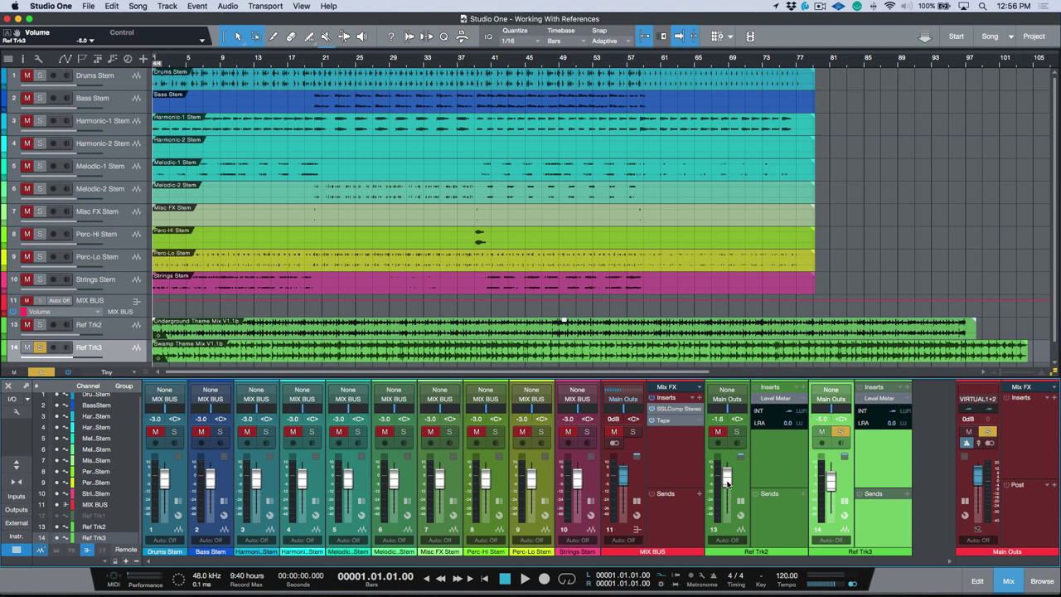
drag(727, 478, 727, 481)
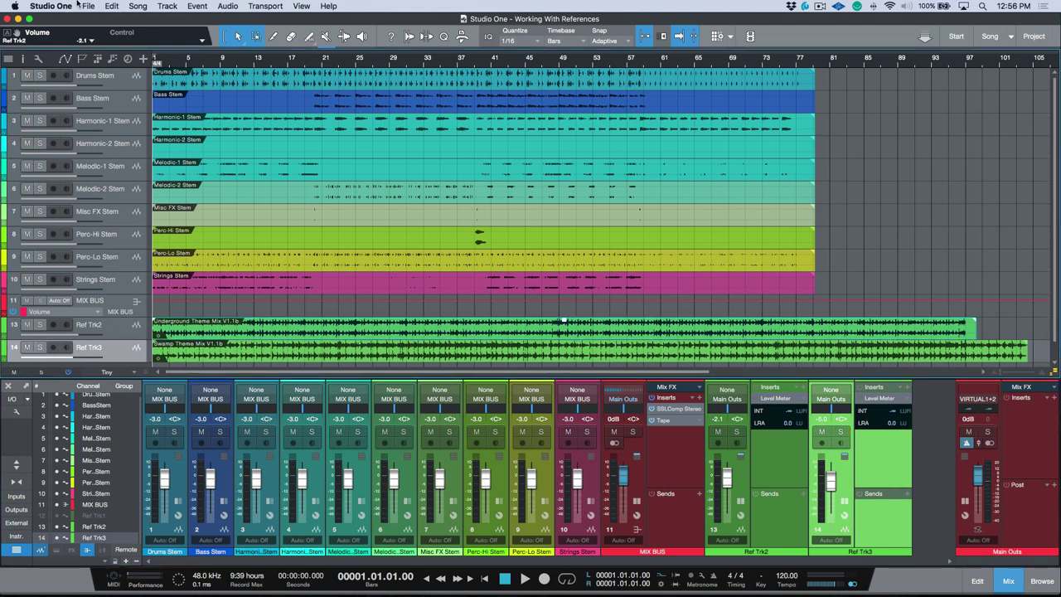
- Review the Solo follows Selection option, then solo the MIX BUS and move the solo between Ref Trk2 and Ref Trk3 by selection
click(38, 59)
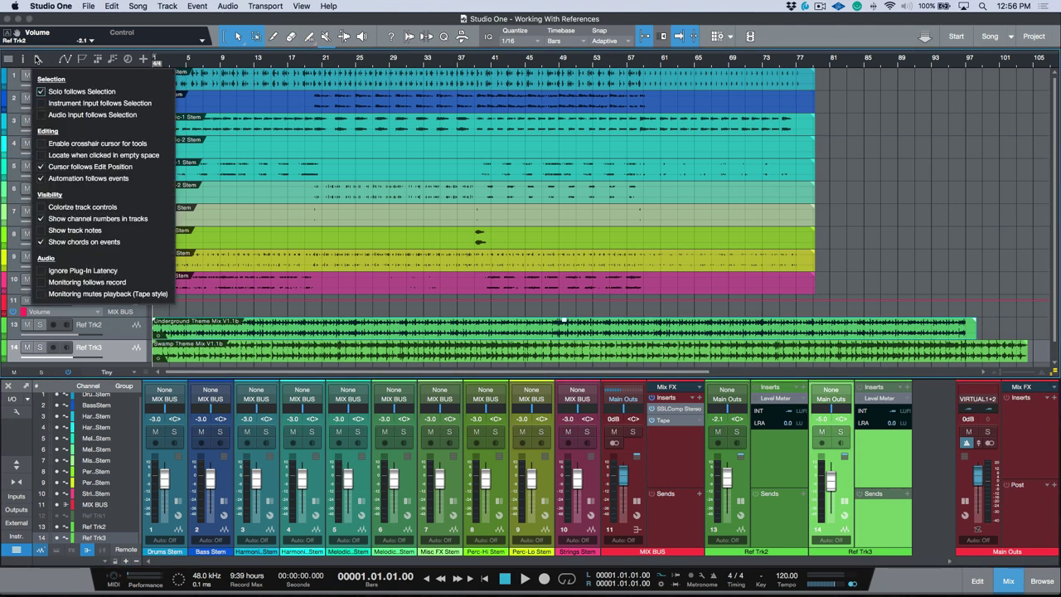
click(104, 25)
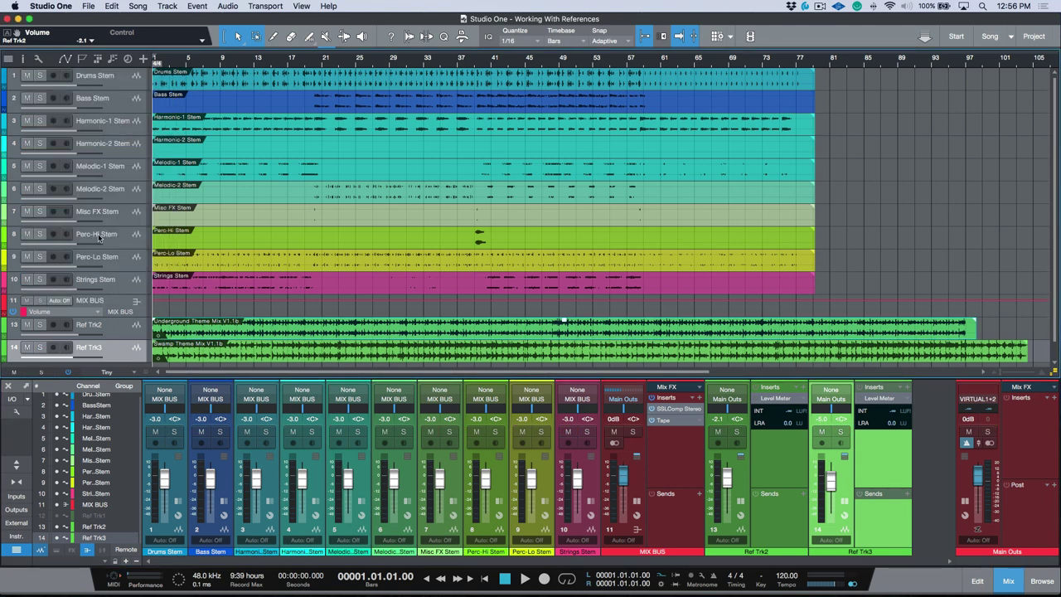
click(118, 301)
click(39, 301)
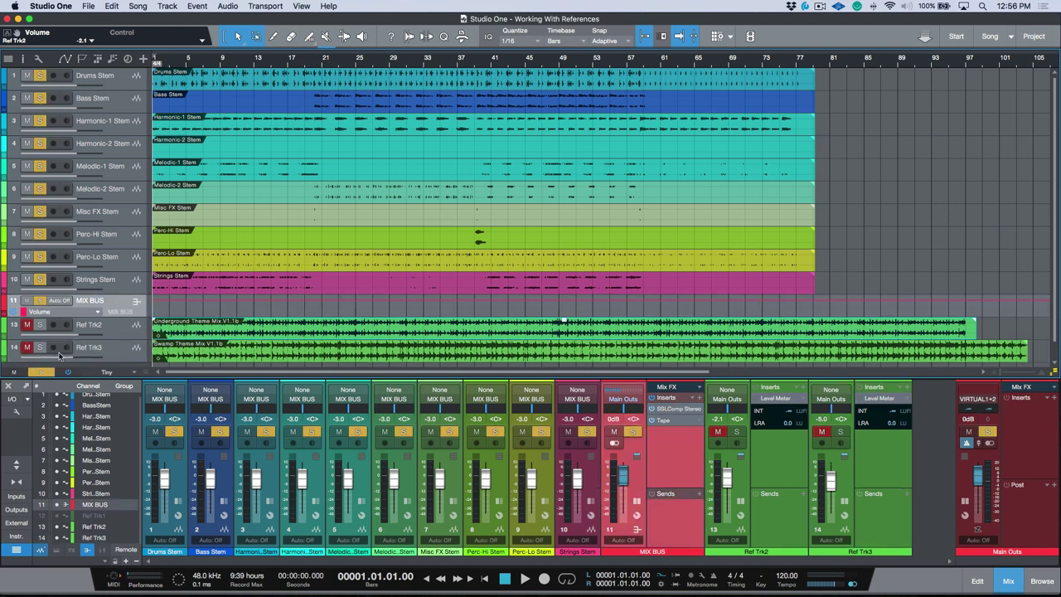
click(115, 330)
click(117, 349)
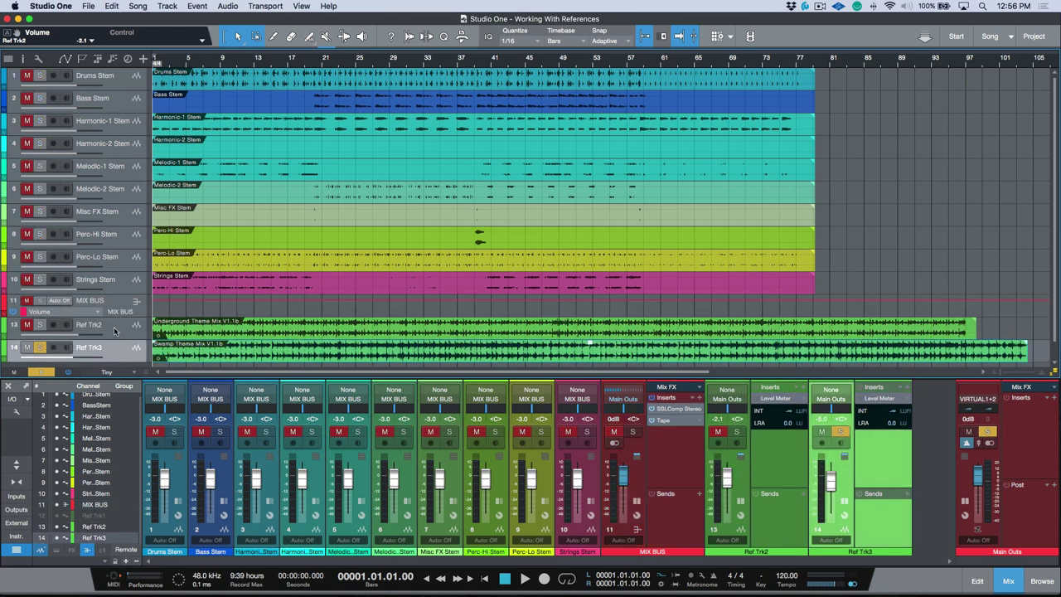
click(116, 331)
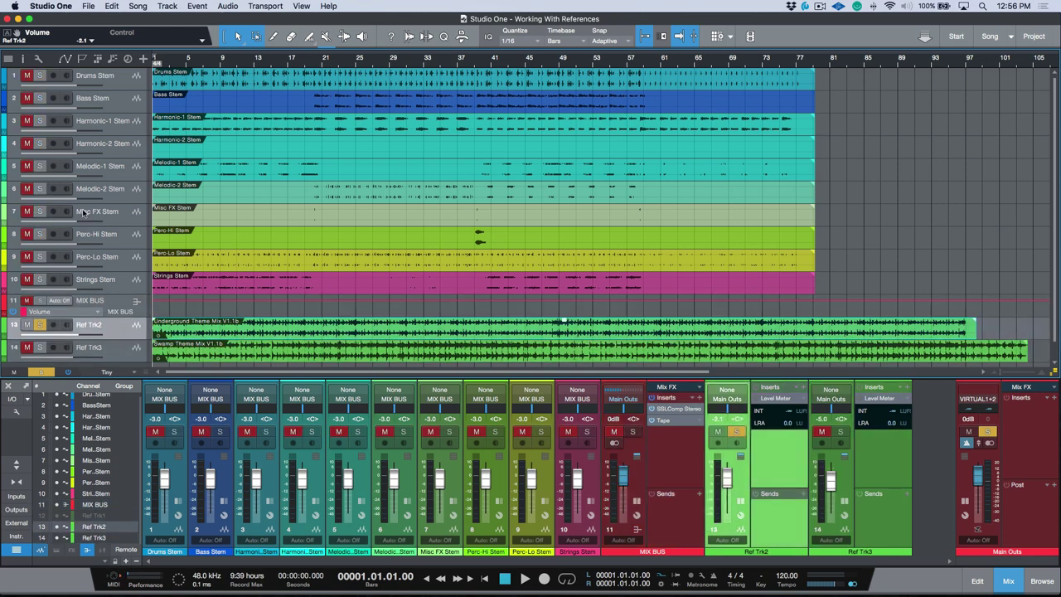
- Clear all solos and mute both Ref Trk2 and Ref Trk3
click(41, 372)
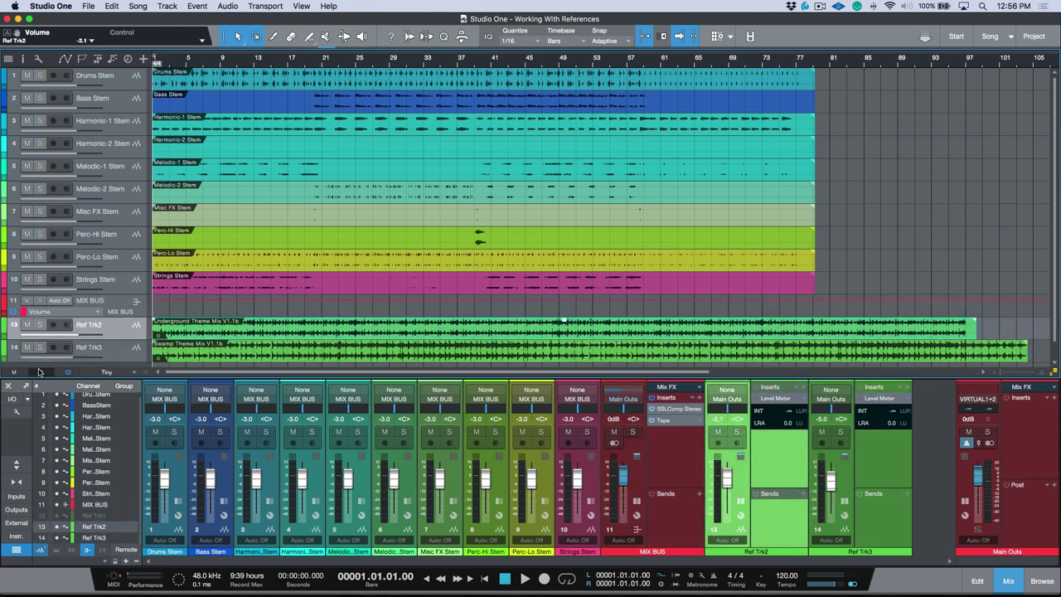
click(26, 325)
click(26, 348)
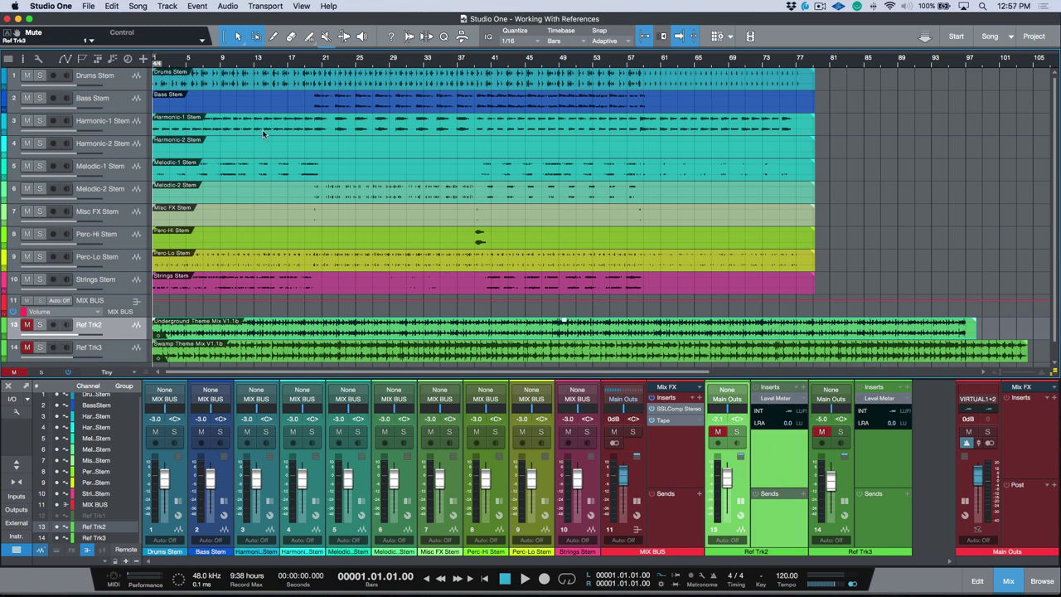
- Play the mix from bar 19 and set the Drums Stem volume to -2.1 dB and the Bass Stem volume to -3.6 dB
click(304, 58)
key(space)
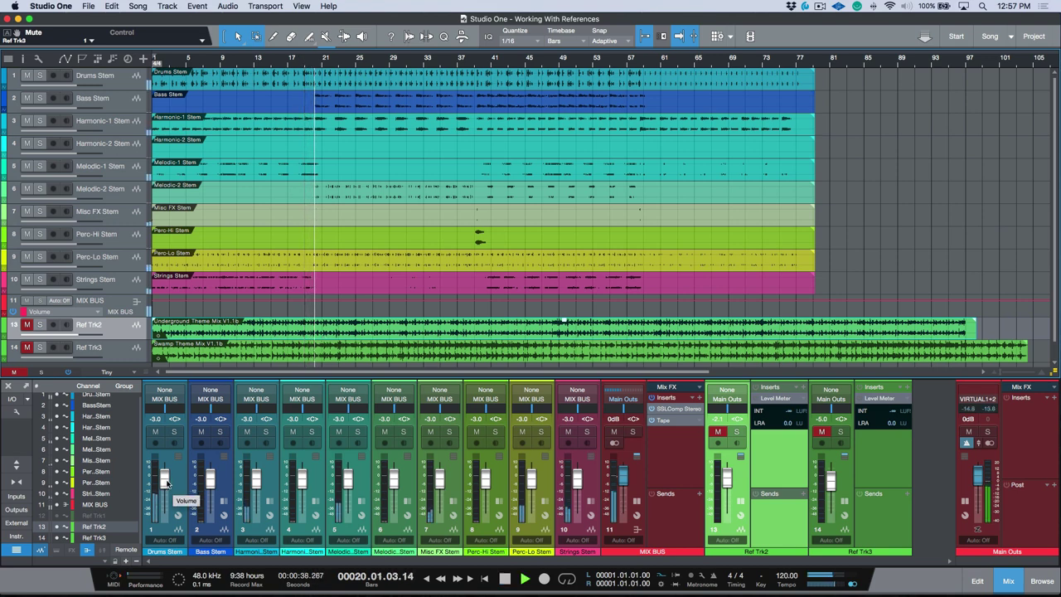
drag(166, 481, 209, 489)
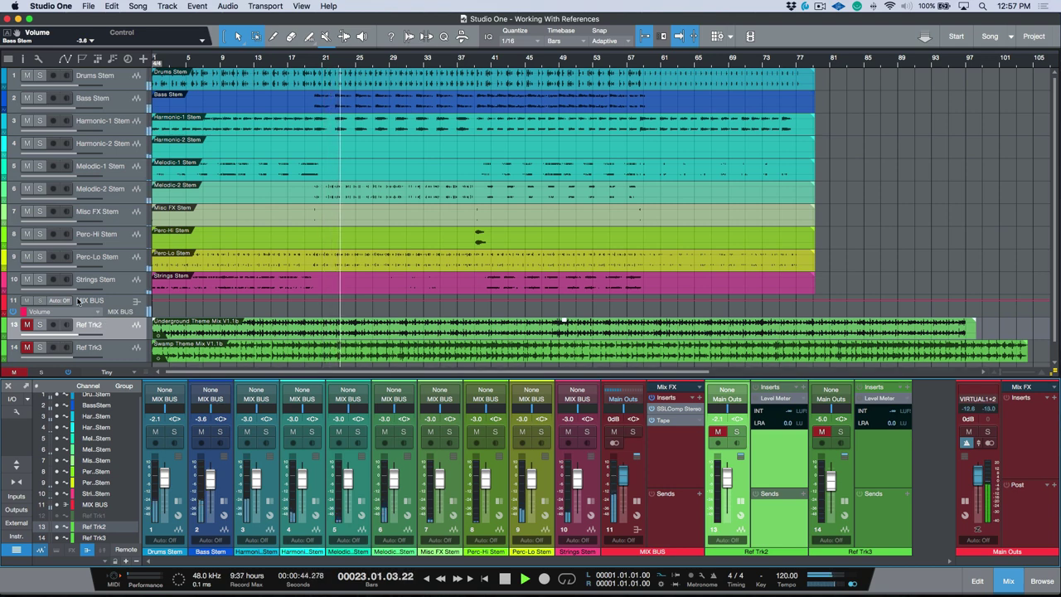
- Solo the MIX BUS during playback, compare it with the muted Ref Trk2 and Ref Trk3 by switching the solo, and stop playback
click(633, 432)
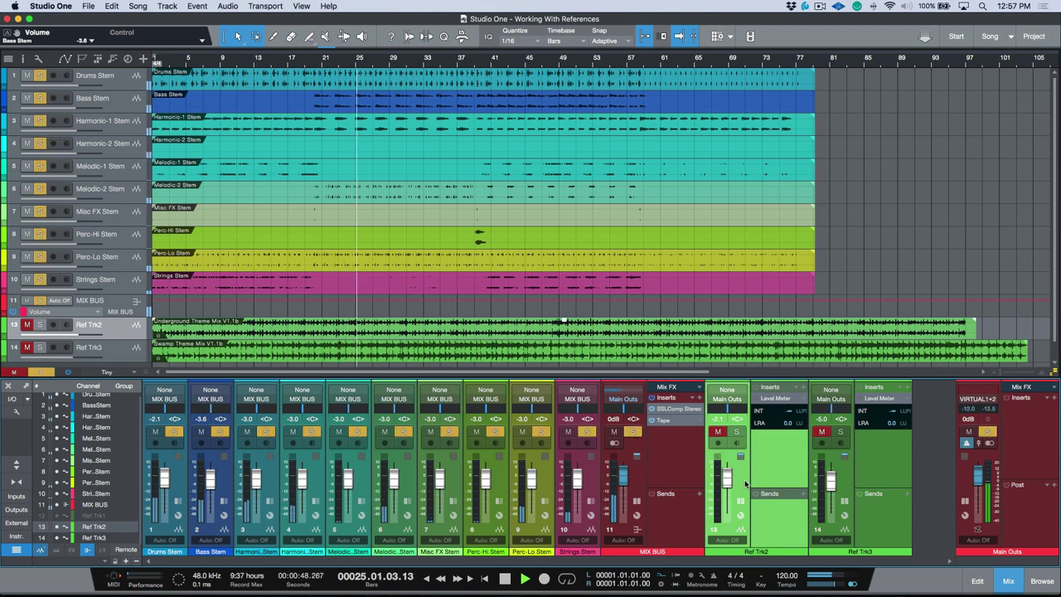
click(736, 432)
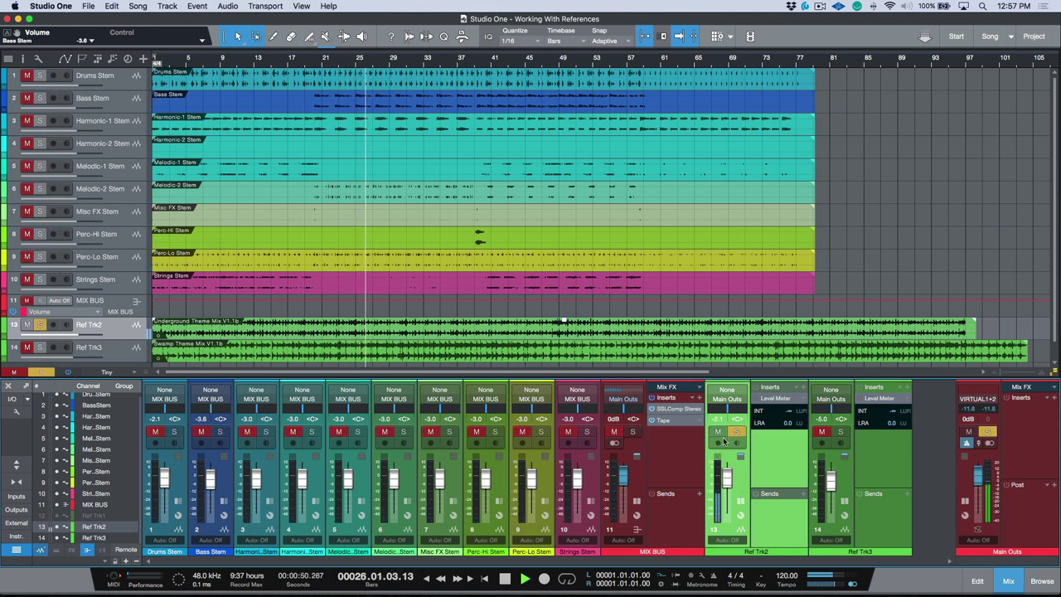
key(Down)
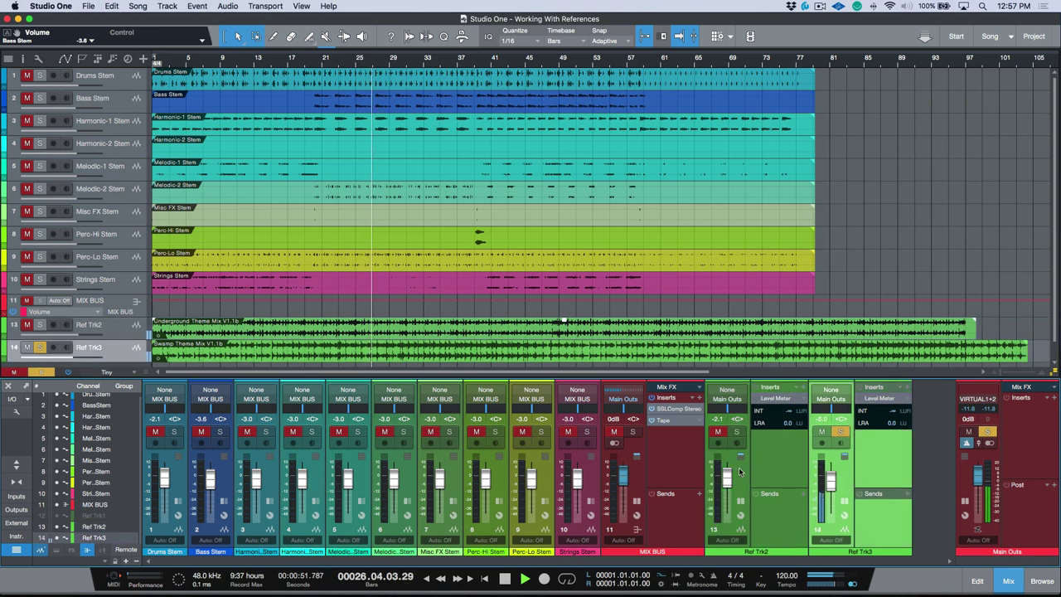
click(637, 480)
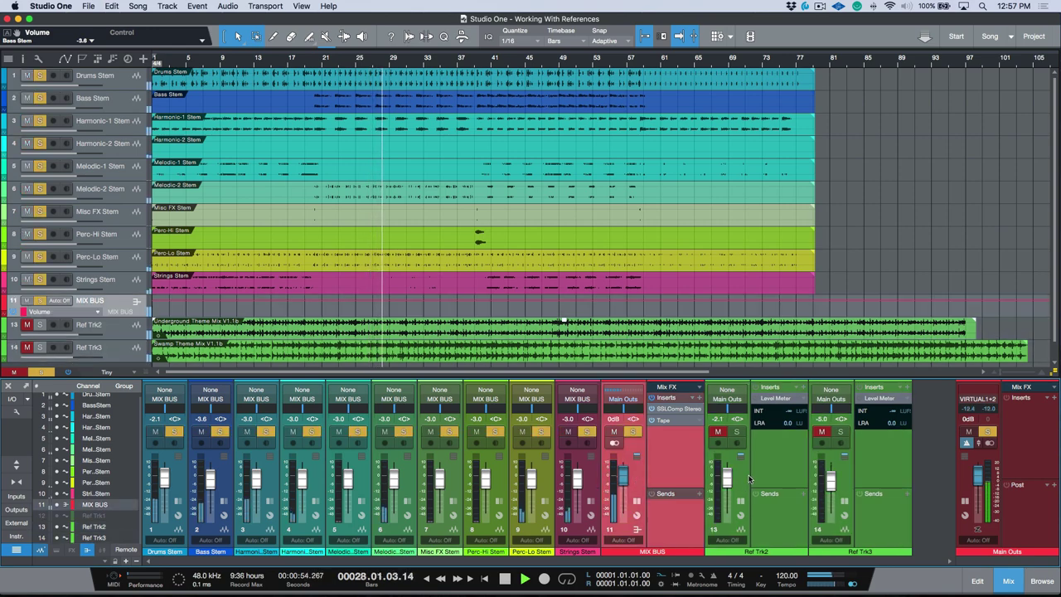
key(Down)
key(Up)
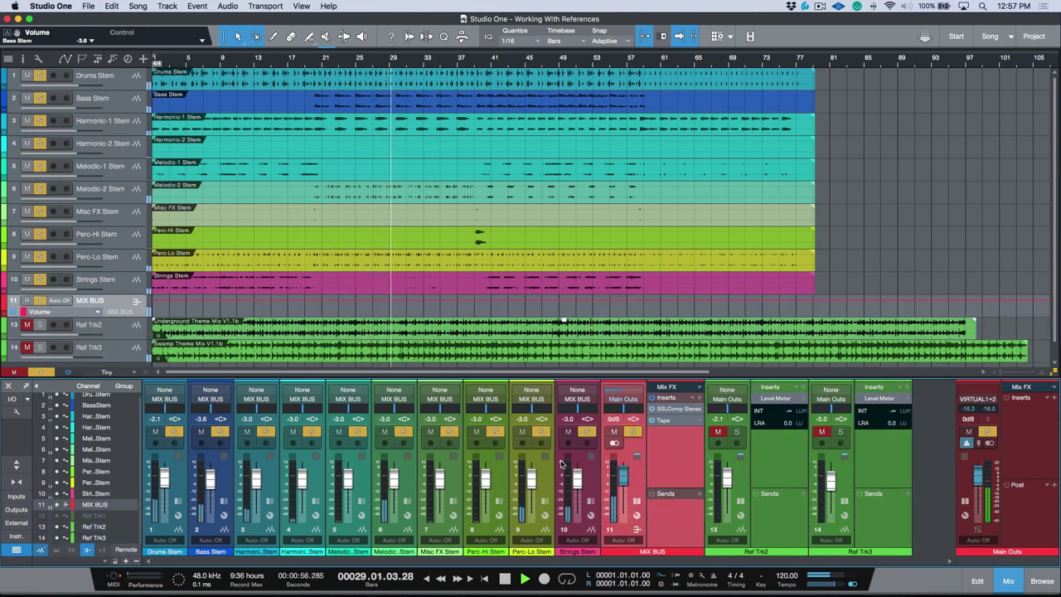
key(space)
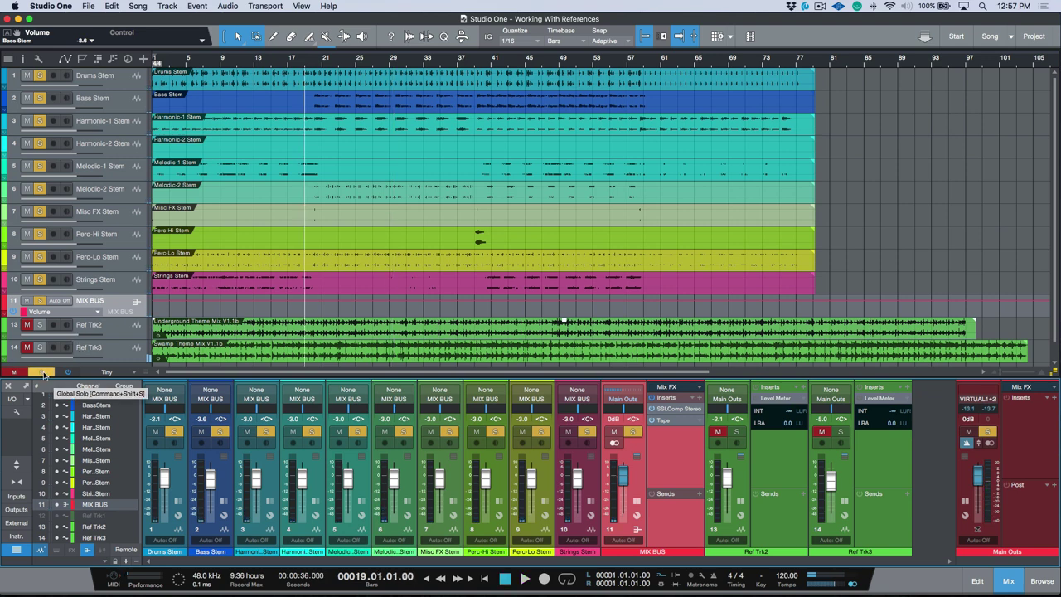
- Clear the global solo and toggle the global mute off and back on
click(43, 373)
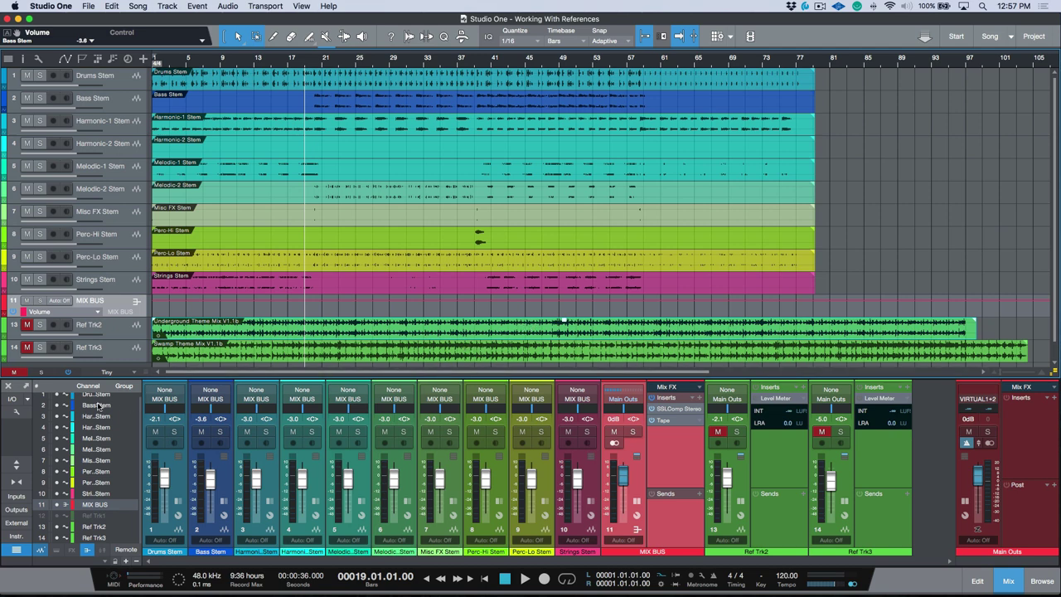
click(16, 372)
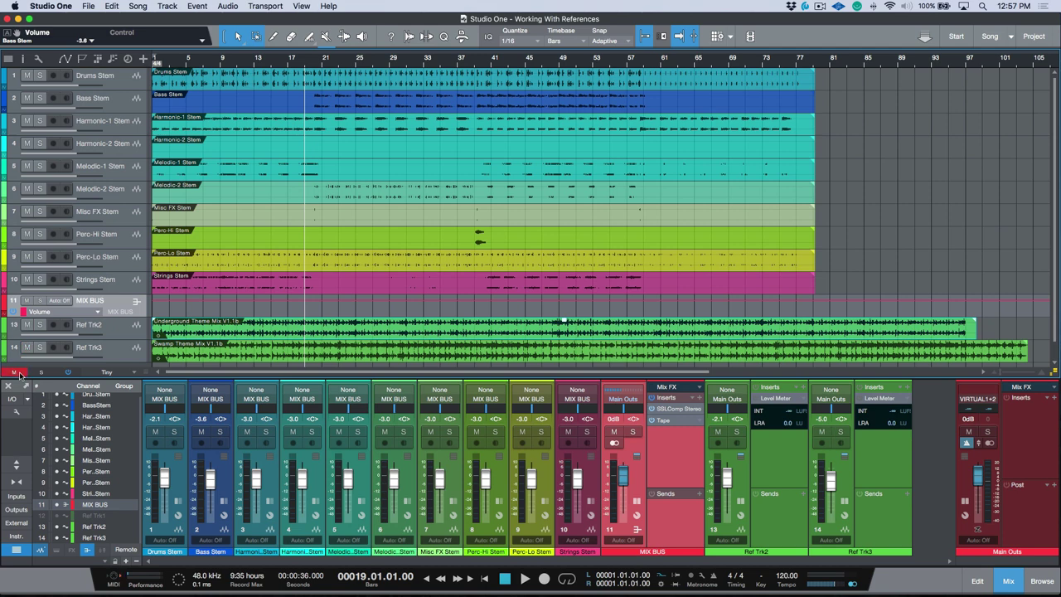
click(16, 374)
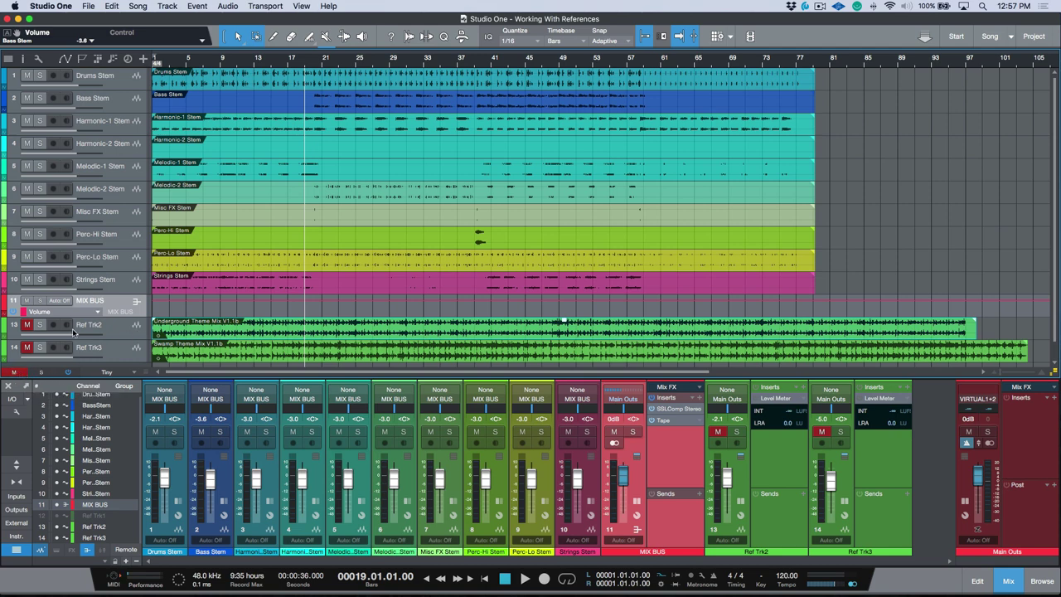
- Solo the MIX BUS again, switch the solo among MIX BUS, Ref Trk2 and Ref Trk3, and unsolo the MIX BUS
click(40, 300)
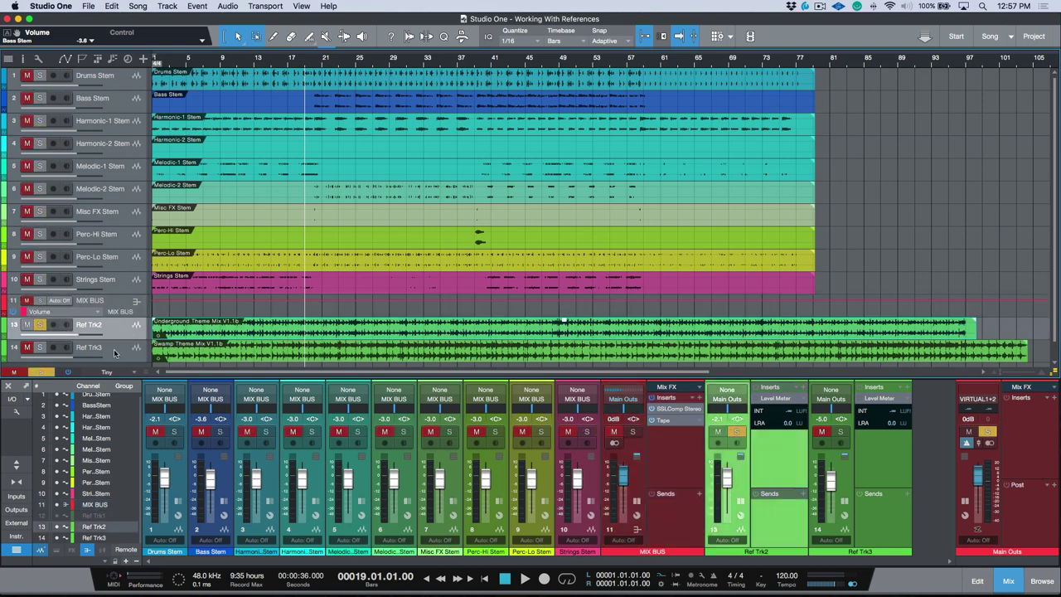
click(116, 352)
key(s)
click(119, 304)
key(s)
click(118, 328)
click(122, 355)
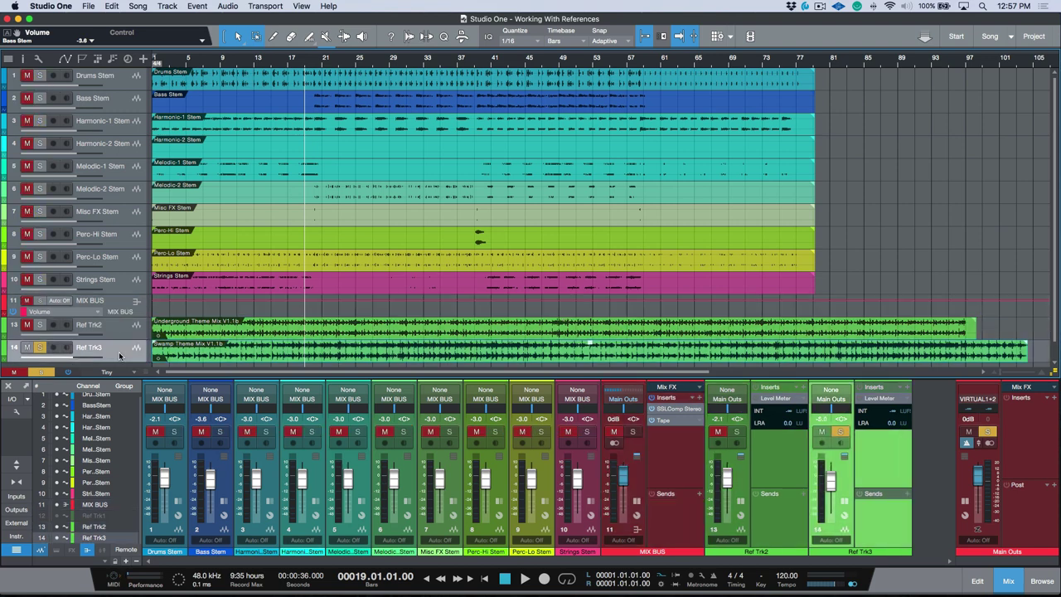
click(119, 304)
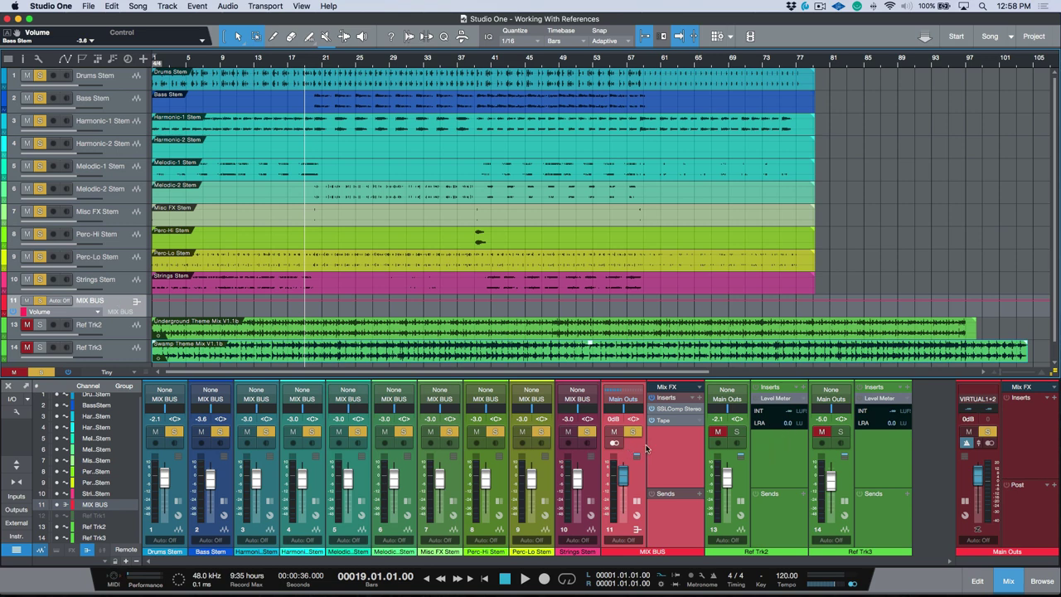
key(s)
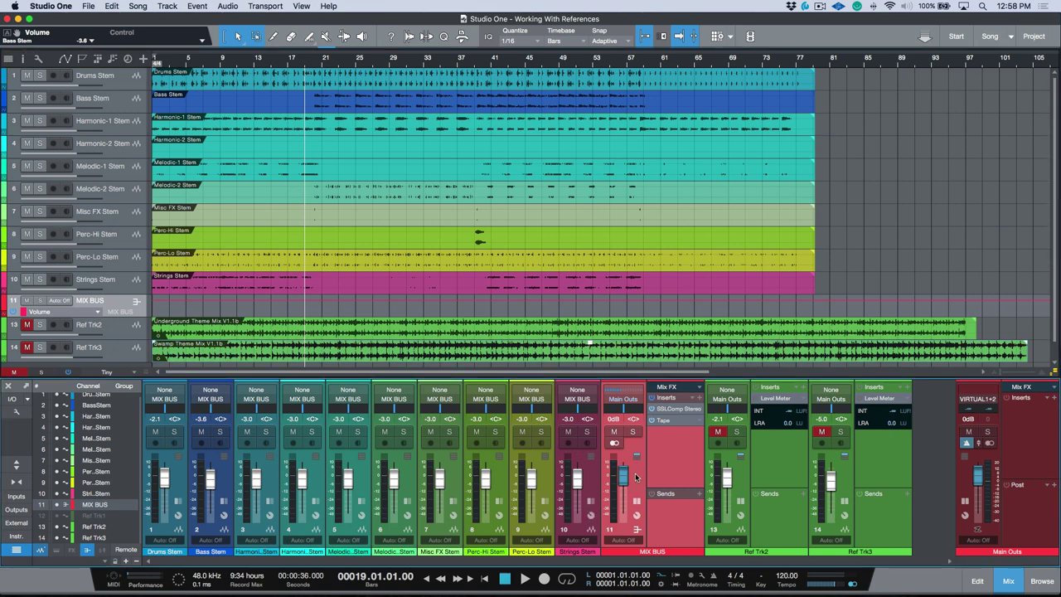
- Select Ref Trk2, review the Solo follows Selection option, and return the selection to the MIX BUS
click(740, 484)
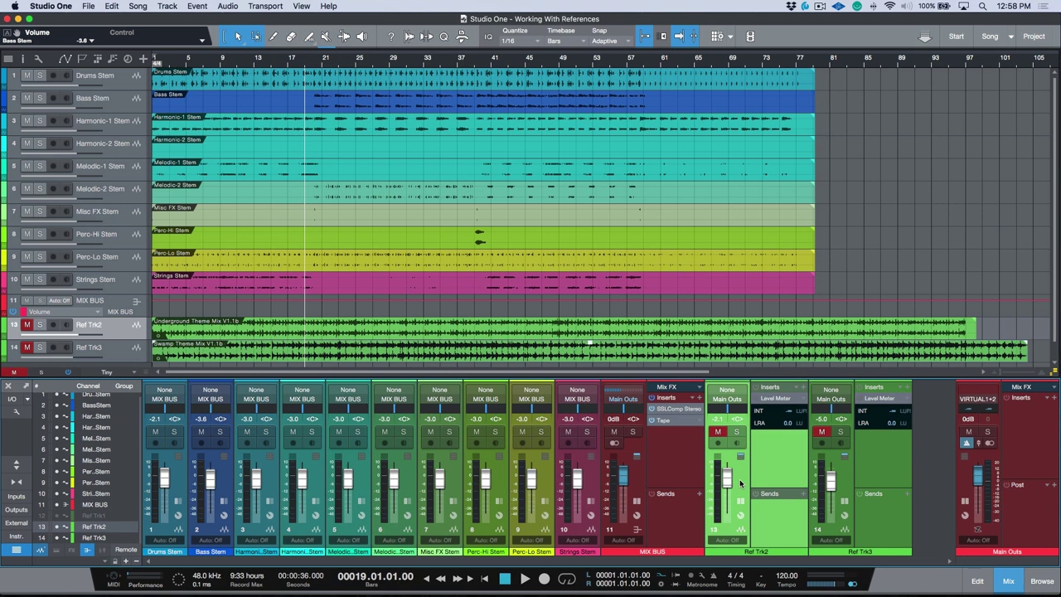
click(39, 59)
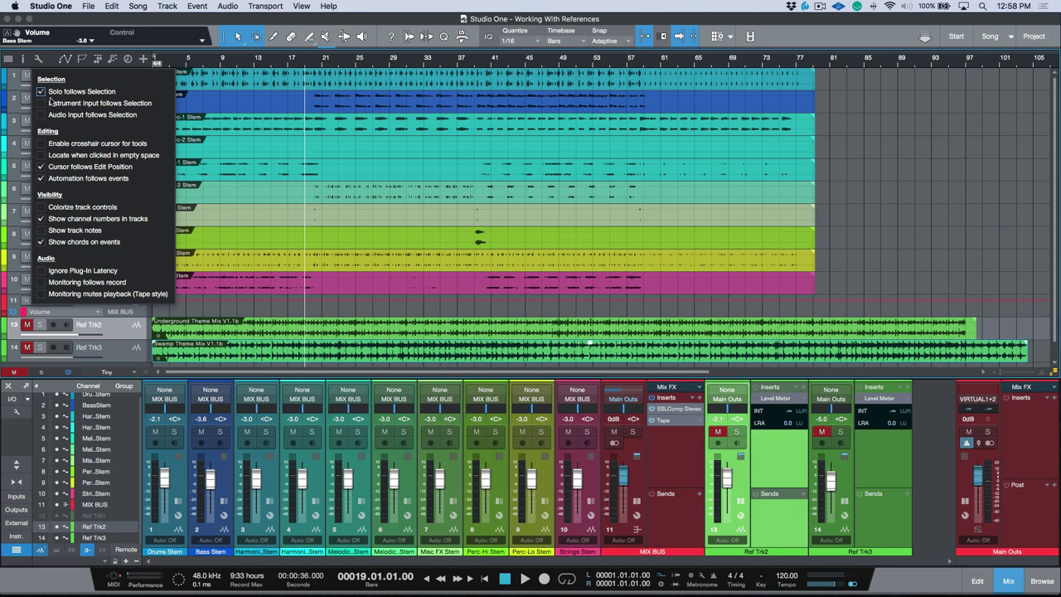
click(140, 17)
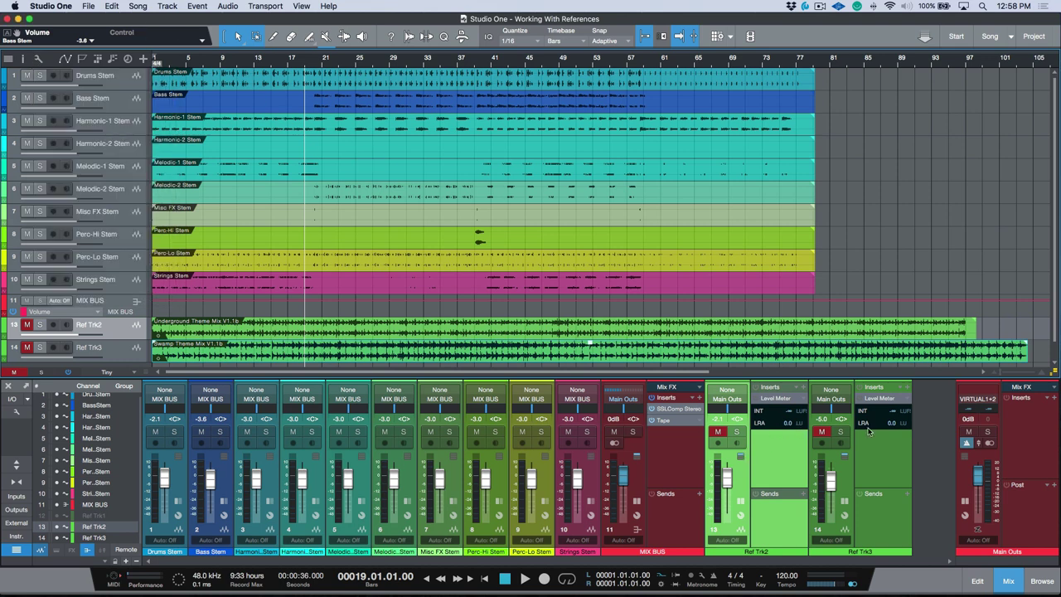
click(637, 482)
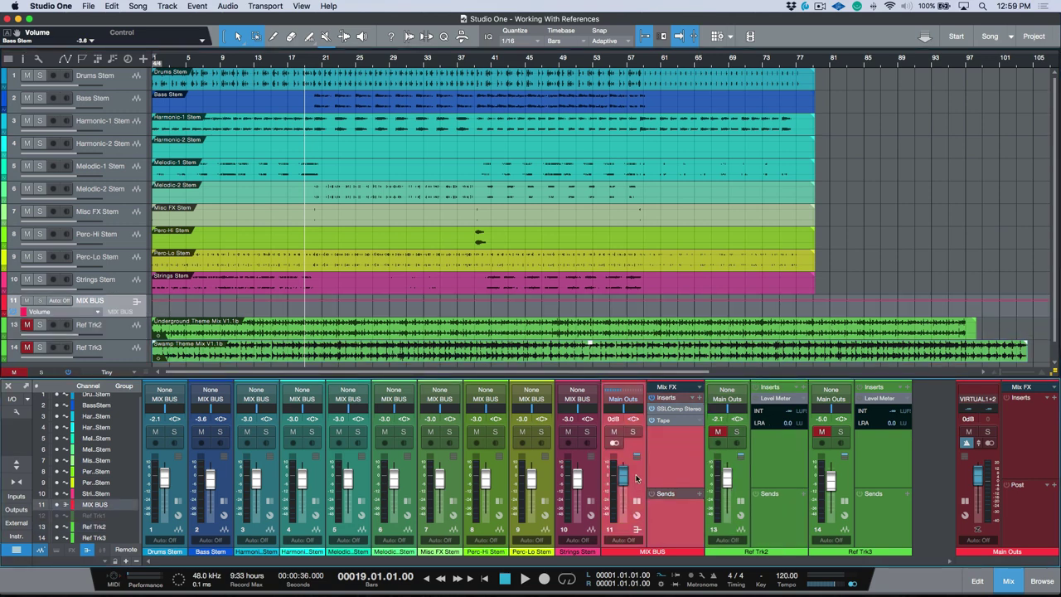